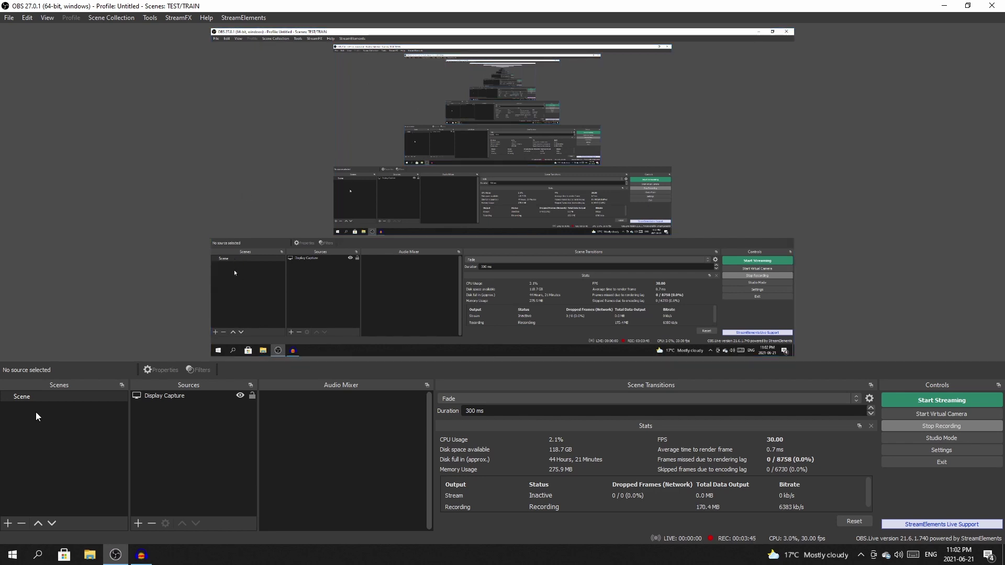
# Rename the 'Scene' entry in the Scenes list to 'Camera'
pyautogui.rightClick(25, 397)
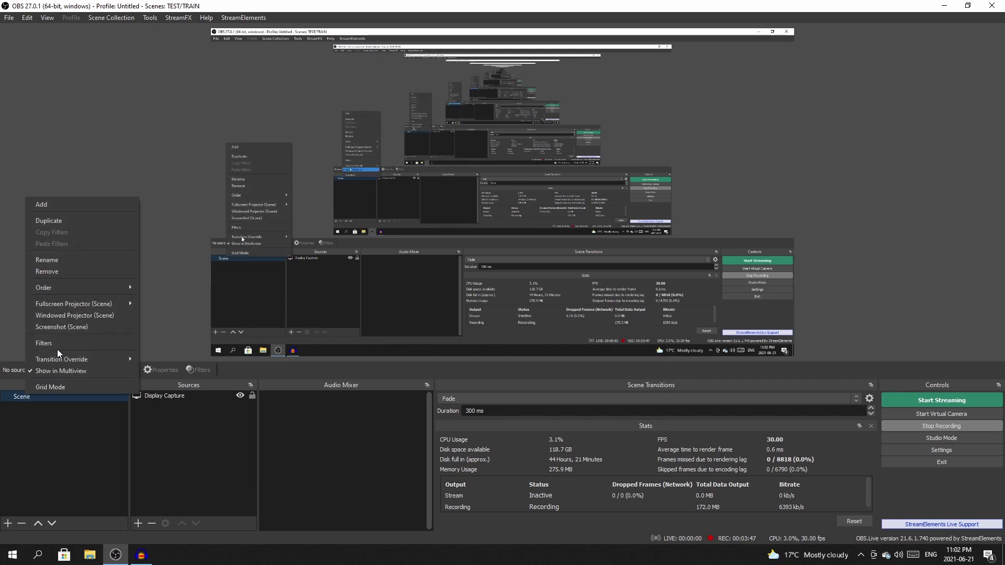
pyautogui.click(79, 259)
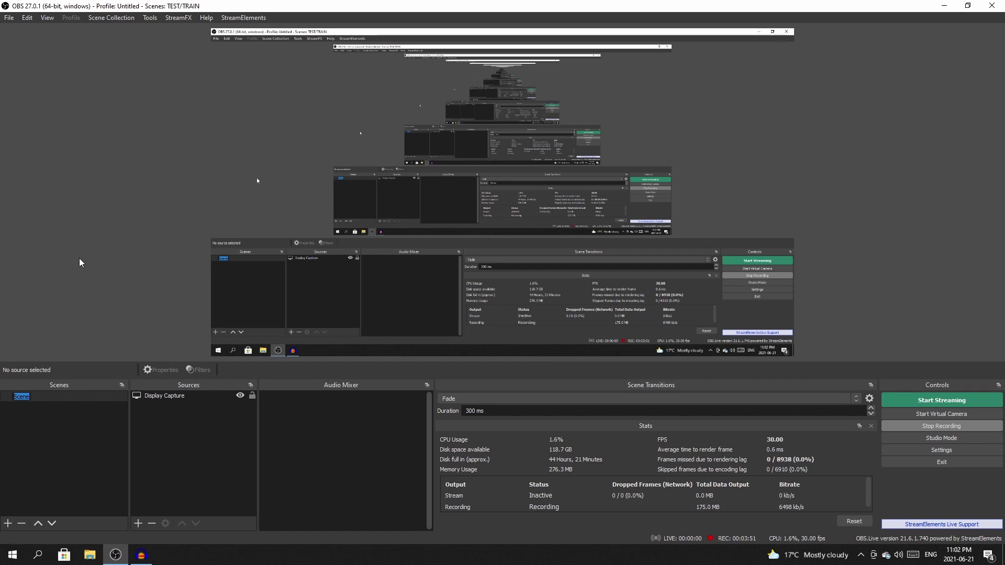
pyautogui.write('Camera')
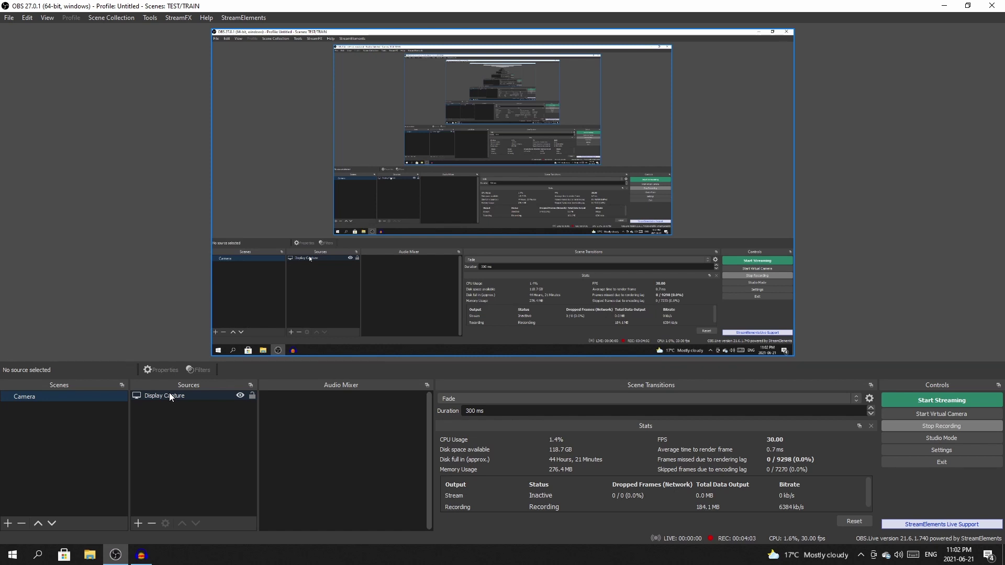
# Open the Sources add menu to pick a Video Capture Device source
pyautogui.click(138, 523)
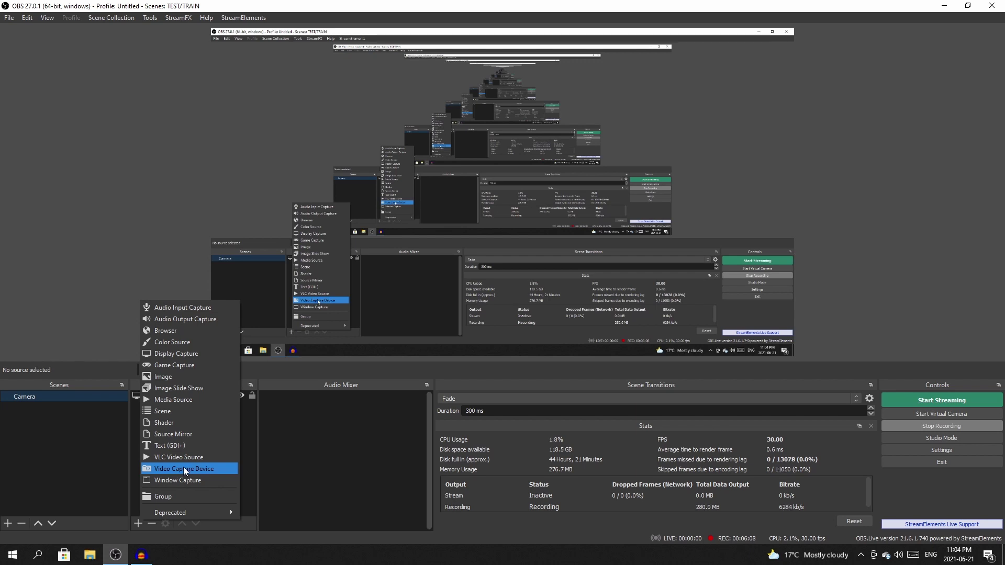
# Add a Video Capture Device source and begin naming it GoPro
pyautogui.click(183, 469)
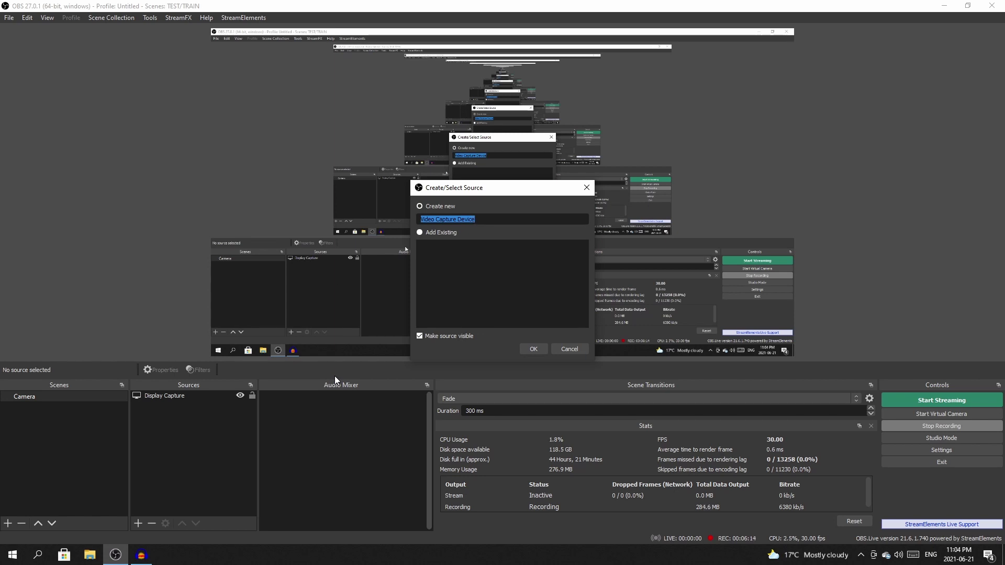
pyautogui.write('GoP')
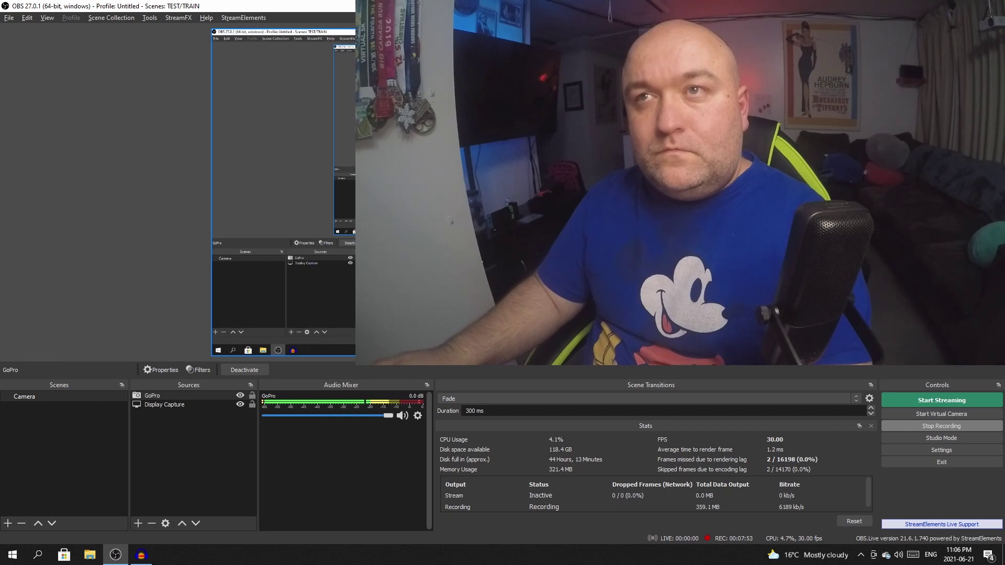
# Crop the webcam's left and right sides, then shrink it into the top-right corner
pyautogui.moveTo(423, 145); pyautogui.dragTo(541, 145)
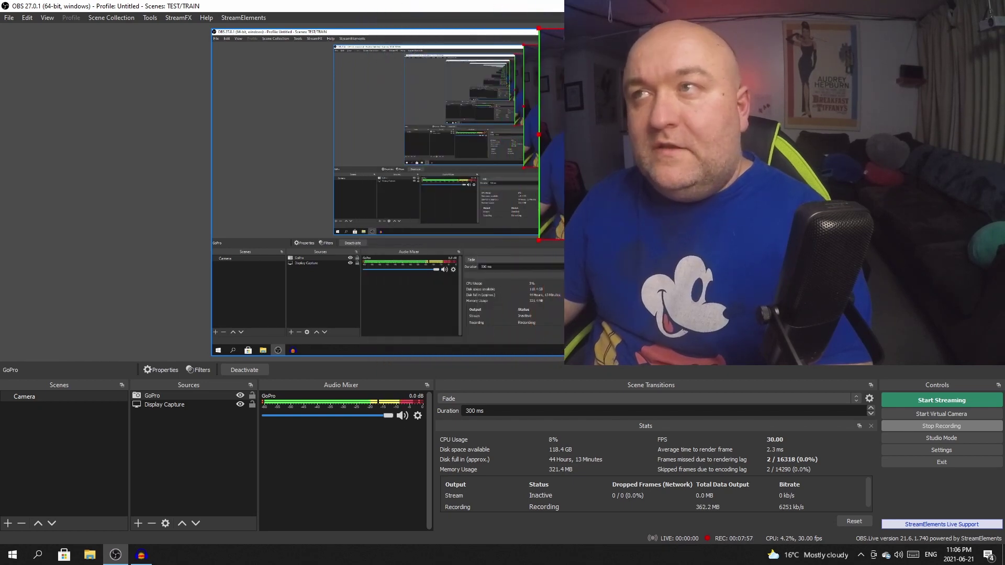
pyautogui.moveTo(804, 136); pyautogui.dragTo(681, 136)
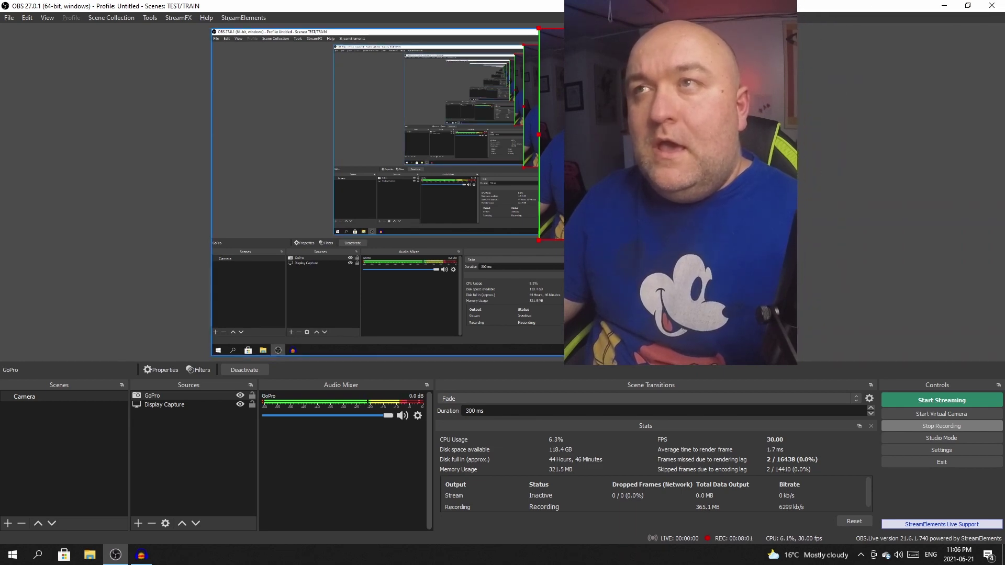
pyautogui.moveTo(674, 29); pyautogui.dragTo(785, 62)
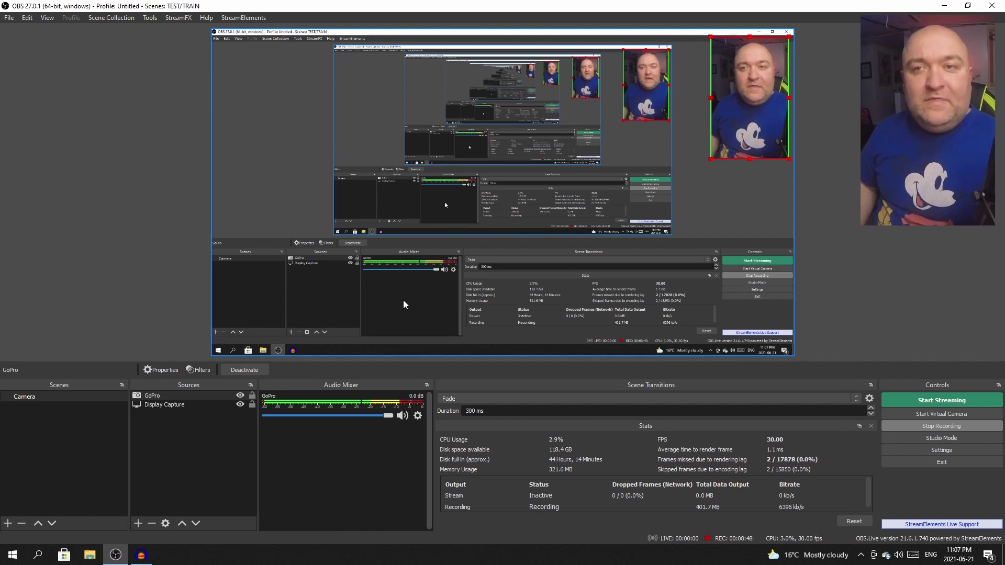
# Mute the GoPro audio and hide its channel from the Audio Mixer
pyautogui.click(403, 416)
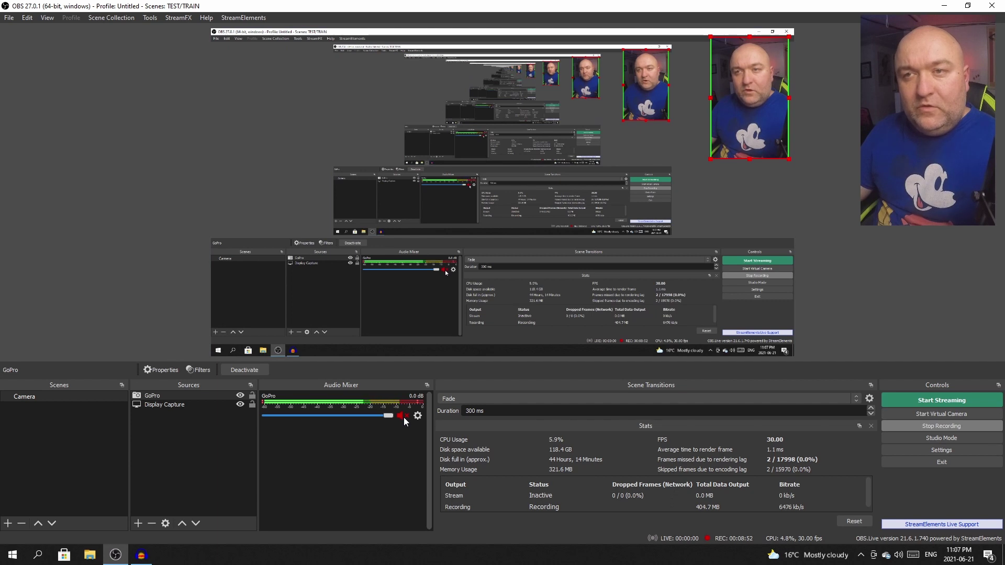
pyautogui.rightClick(383, 408)
pyautogui.click(411, 439)
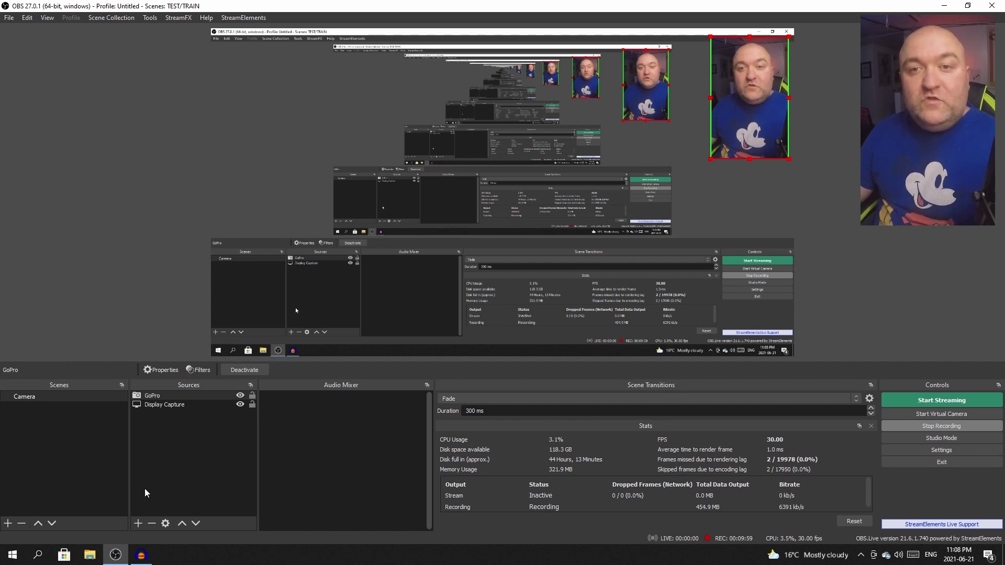
pyautogui.click(139, 524)
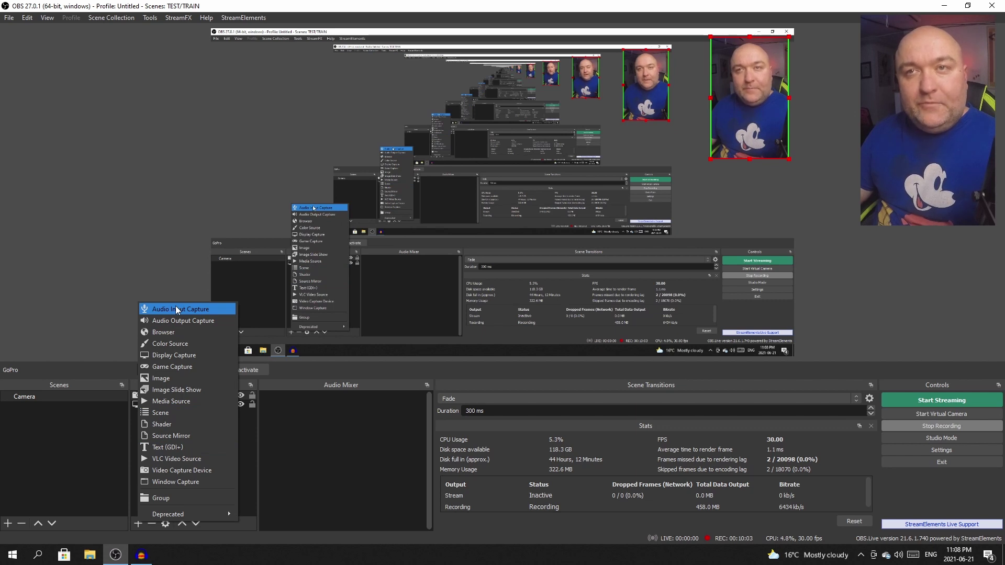
pyautogui.click(250, 466)
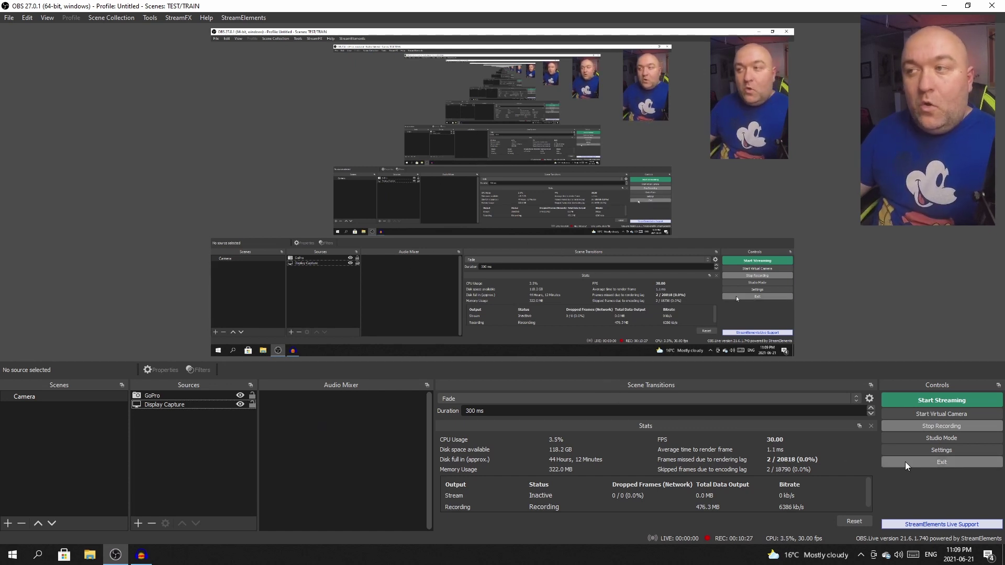
# In Audio settings, set Mic/Auxiliary Audio to Mic In (Elgato Wave:3) and apply
pyautogui.click(919, 450)
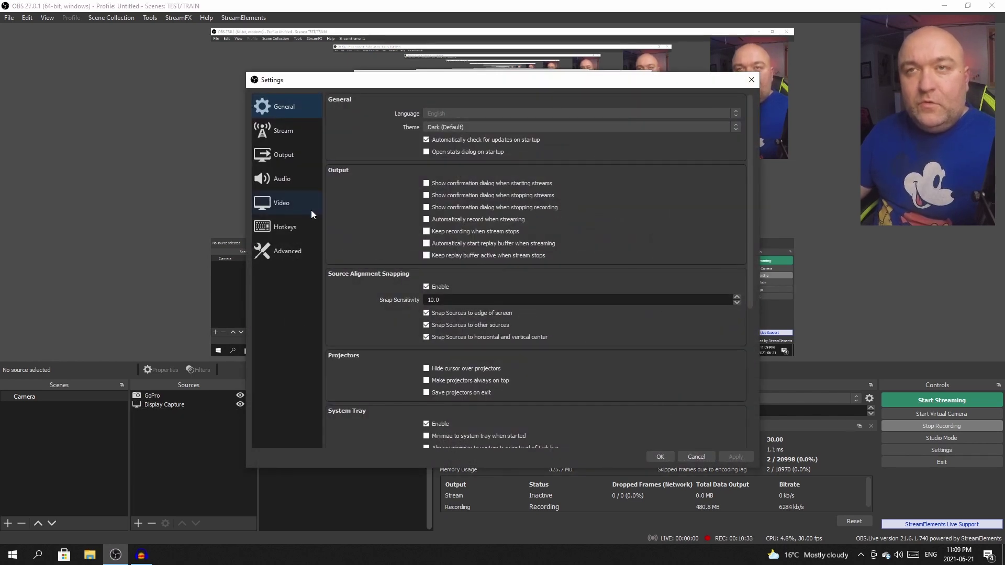
pyautogui.click(286, 181)
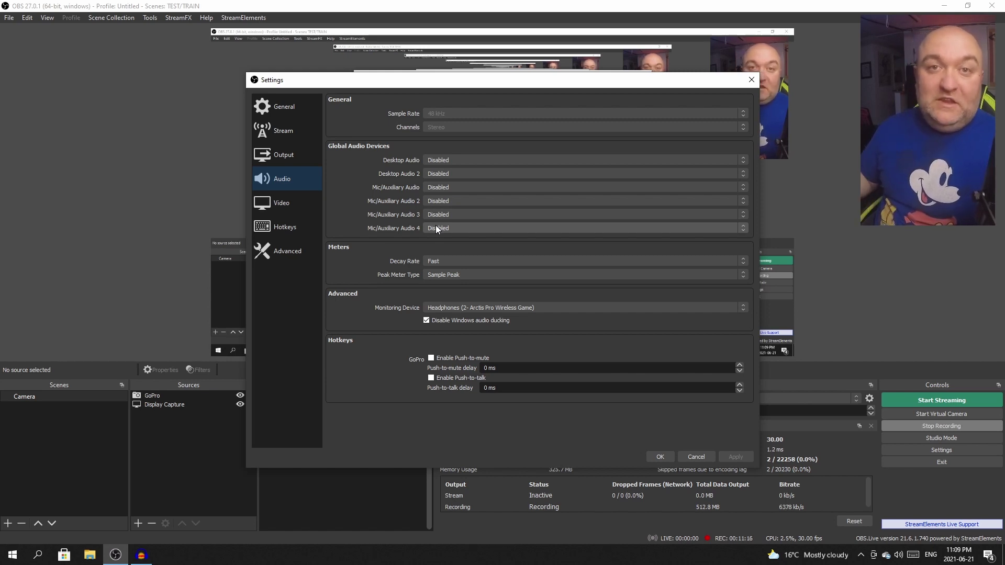
pyautogui.click(439, 187)
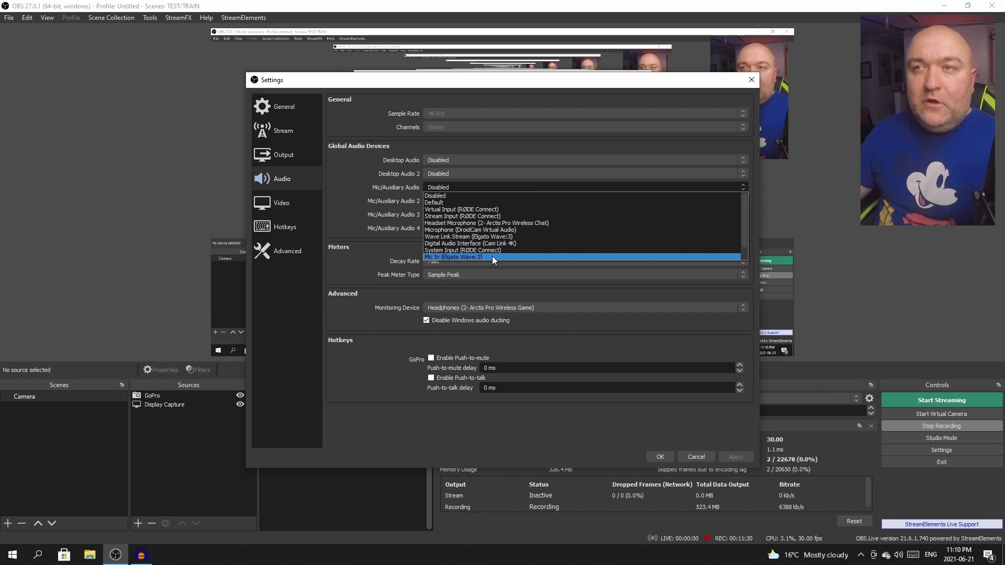
pyautogui.click(492, 256)
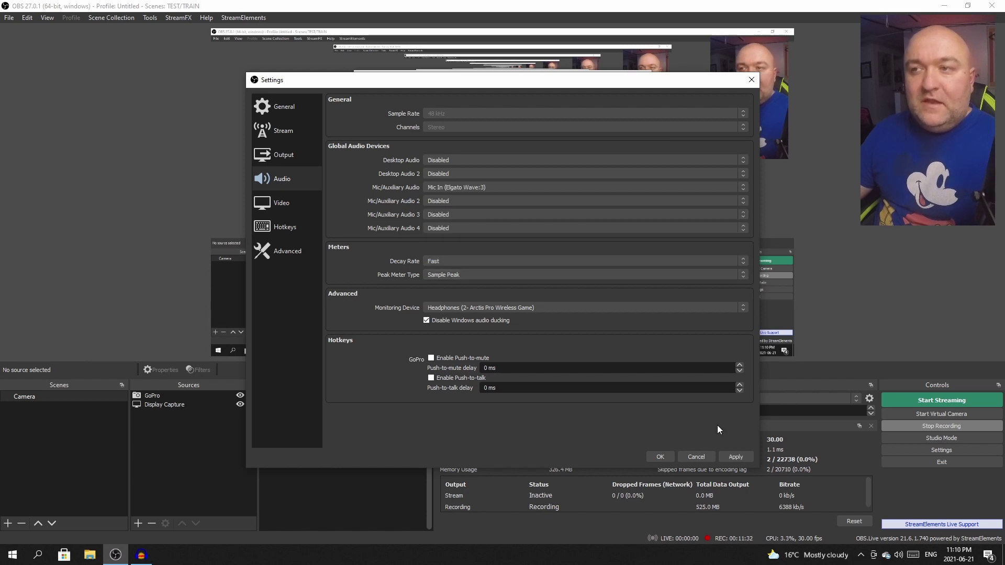
pyautogui.click(733, 457)
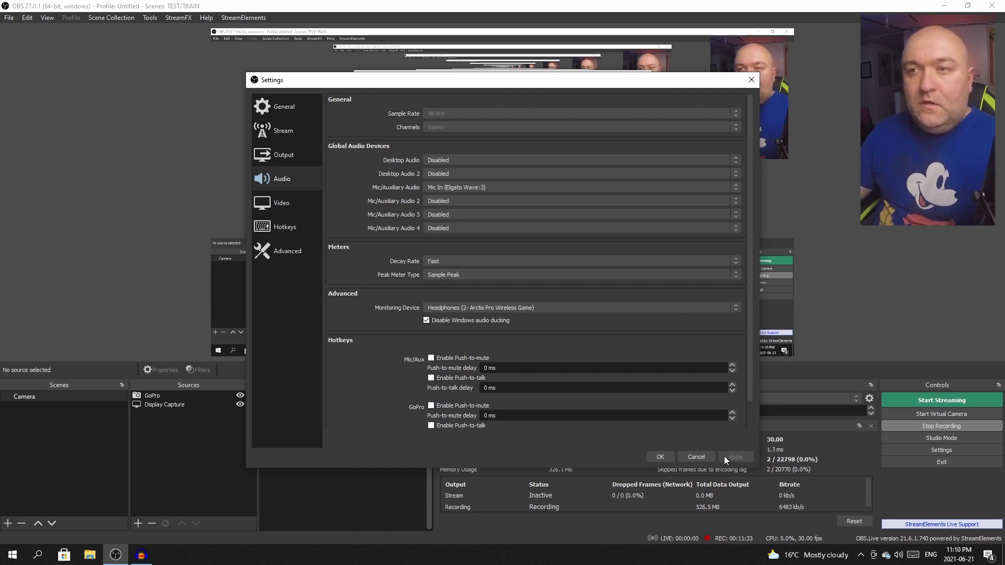
# Close Settings and hide the GoPro webcam source in the Camera scene
pyautogui.click(660, 454)
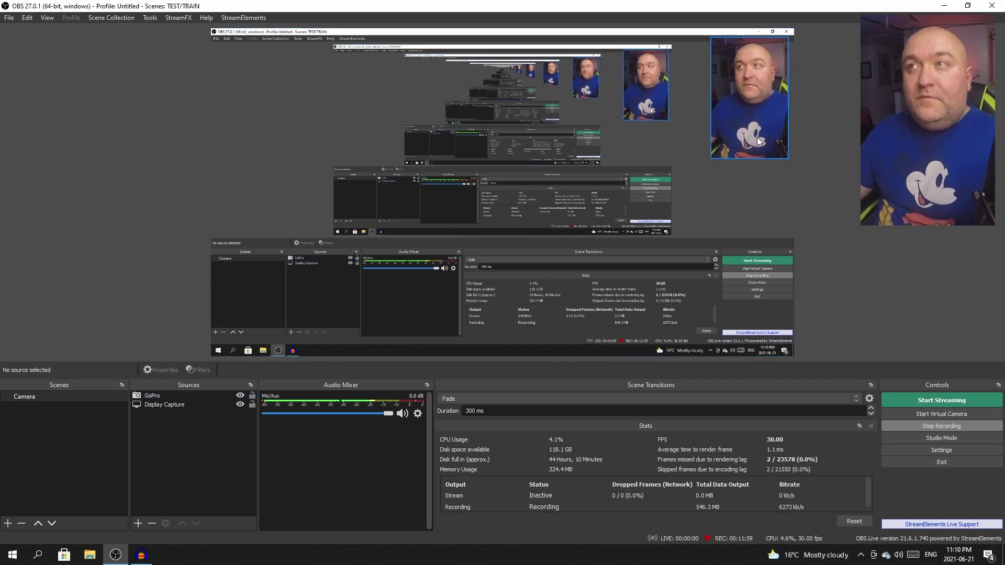
pyautogui.click(737, 124)
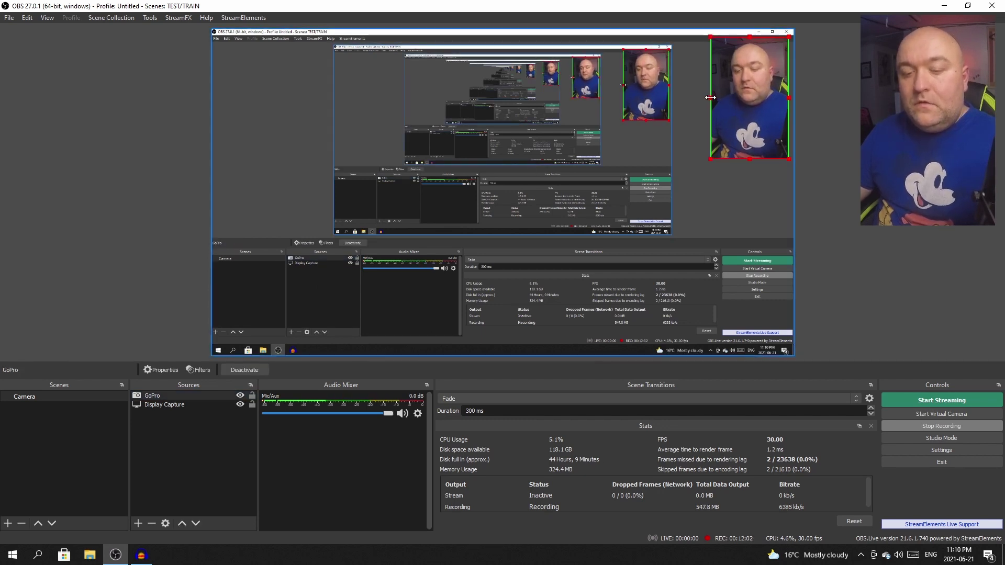
pyautogui.rightClick(659, 252)
pyautogui.moveTo(722, 362)
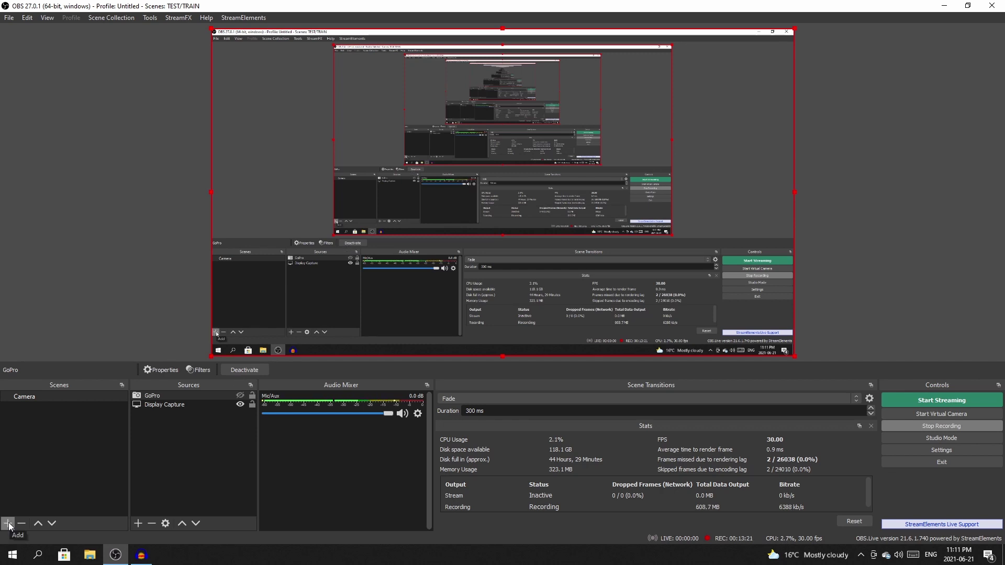
# Create a new scene and begin naming it Gaming
pyautogui.click(8, 524)
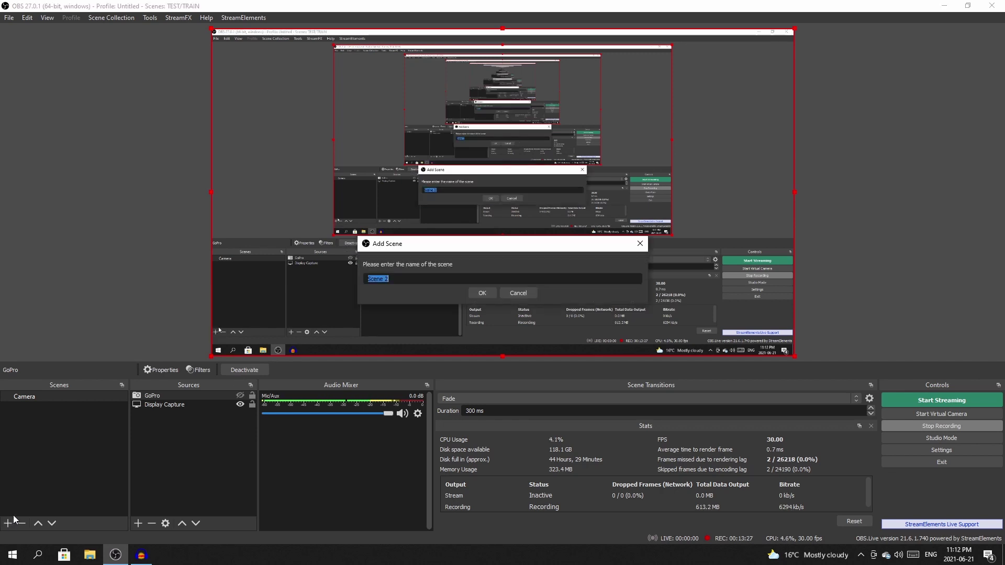
pyautogui.write('Gam')
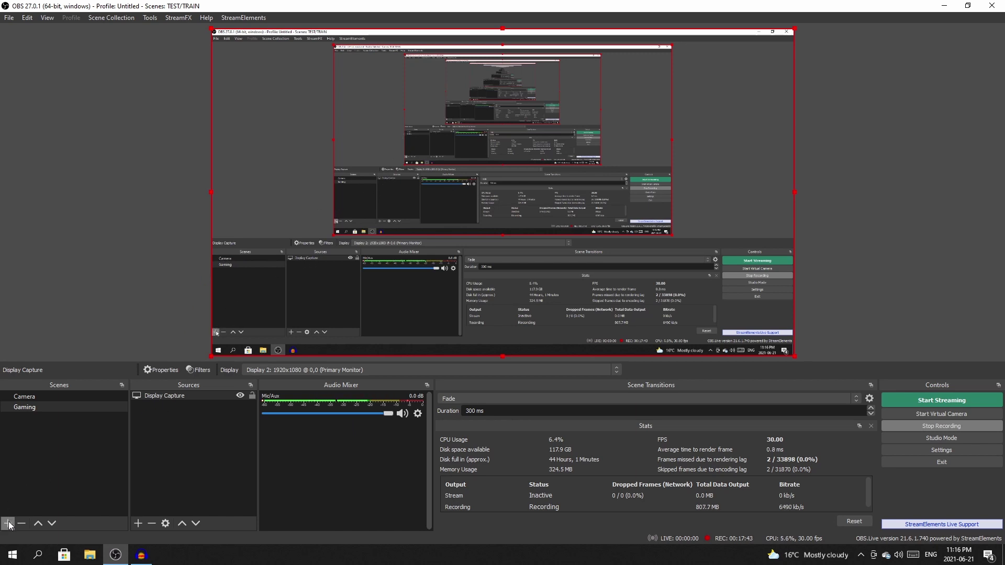
# Add a Video Capture Device named HD60S using the Game Capture HD60 S device
pyautogui.click(134, 523)
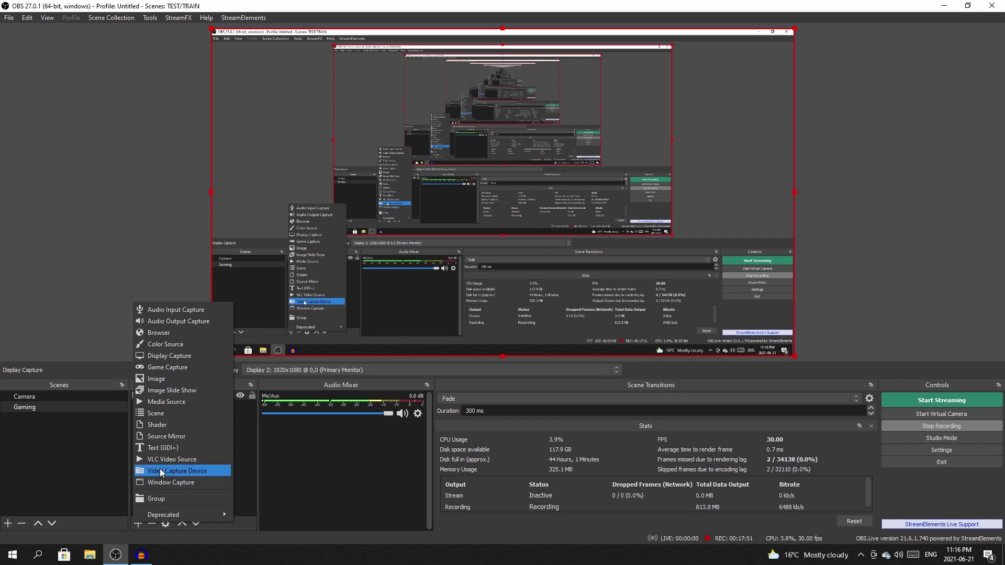
pyautogui.click(159, 469)
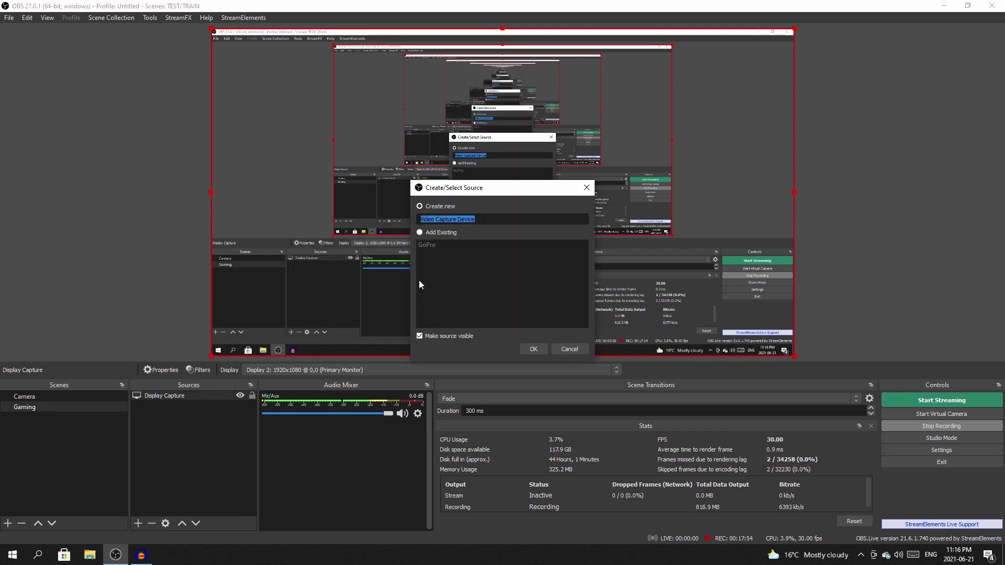
pyautogui.write('HD')
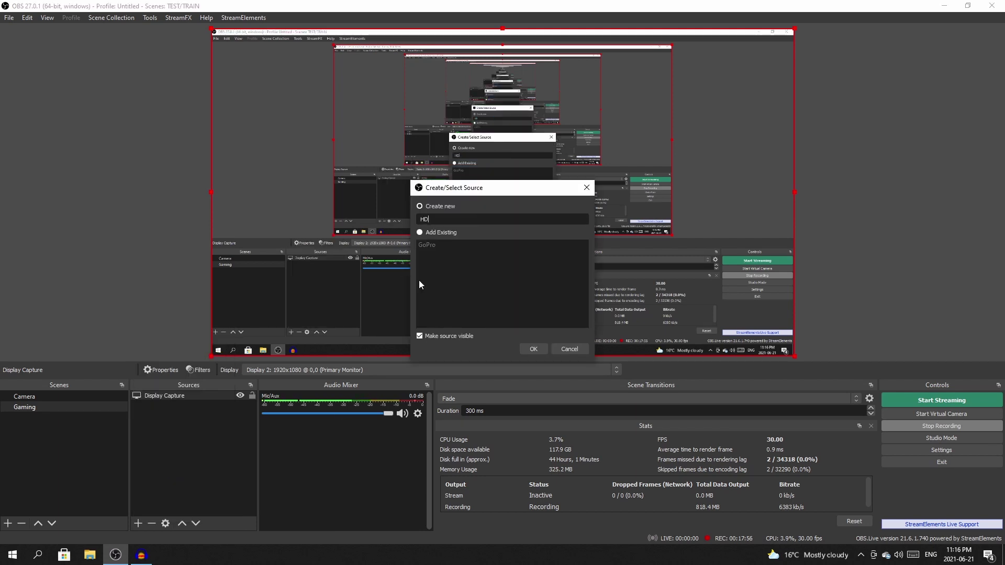
pyautogui.write('60S')
pyautogui.click(532, 347)
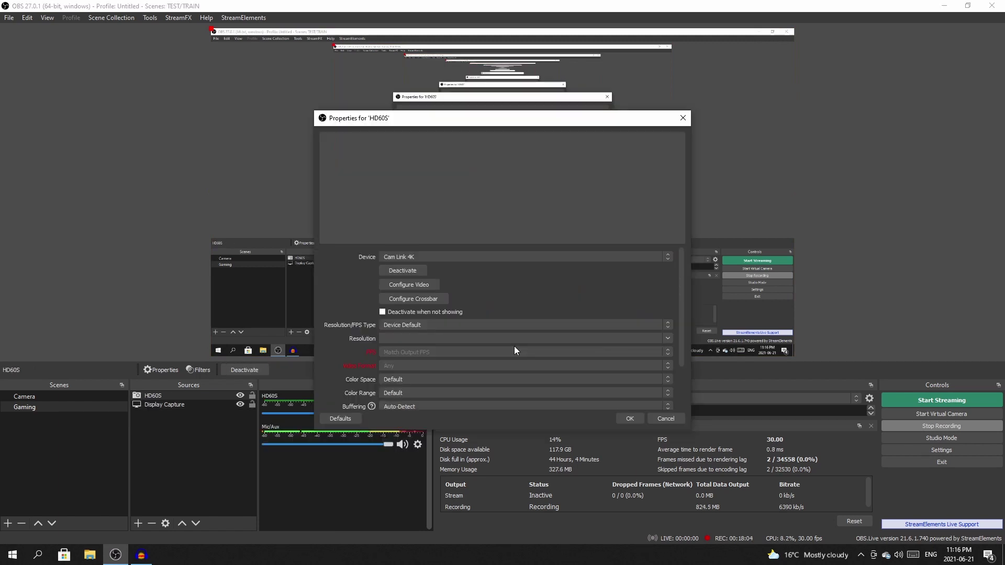
pyautogui.click(445, 259)
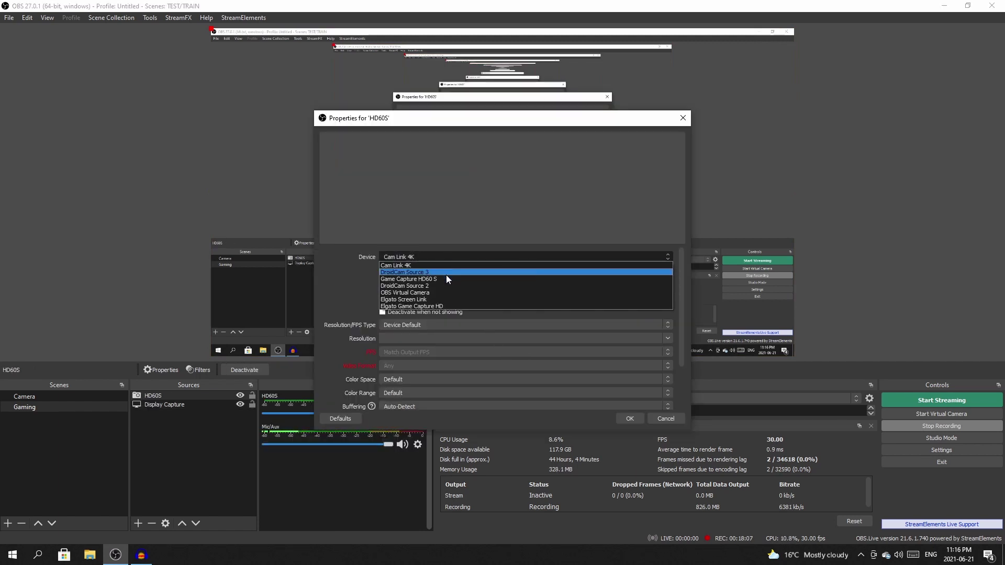
pyautogui.click(446, 279)
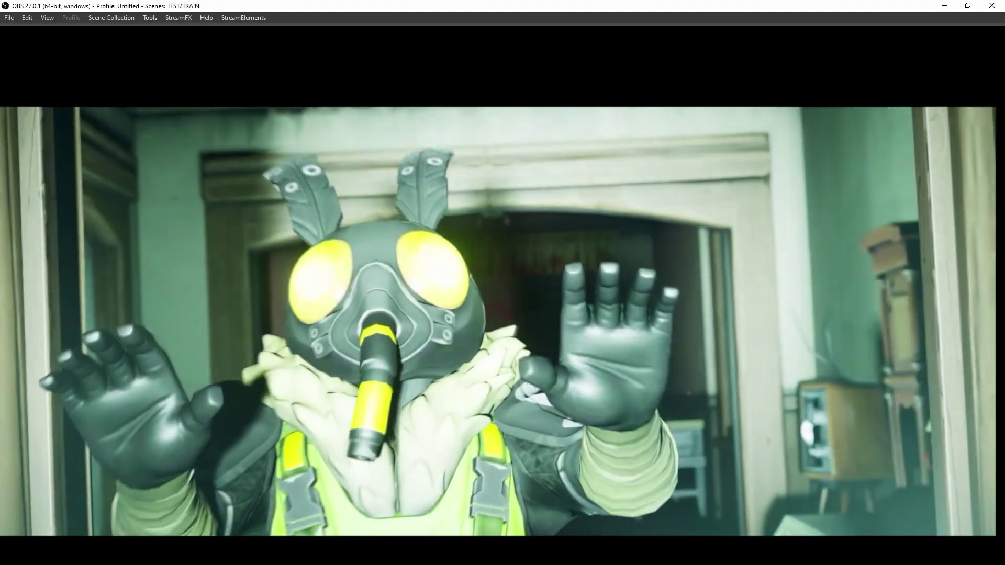
# Resize the full-screen HD60S feed smaller and drag it to the top-right
pyautogui.moveTo(211, 43); pyautogui.dragTo(471, 185)
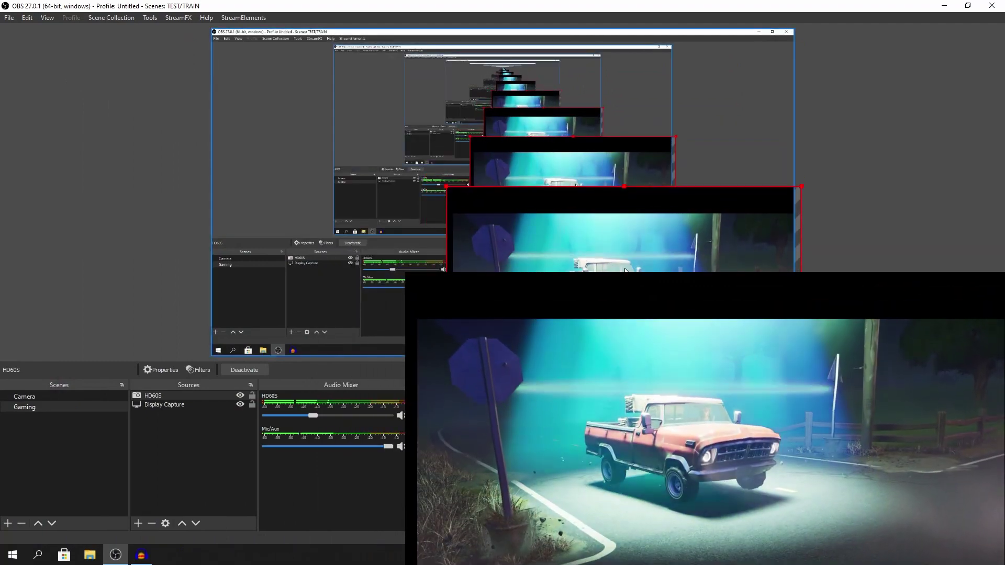
pyautogui.moveTo(523, 236); pyautogui.dragTo(518, 77)
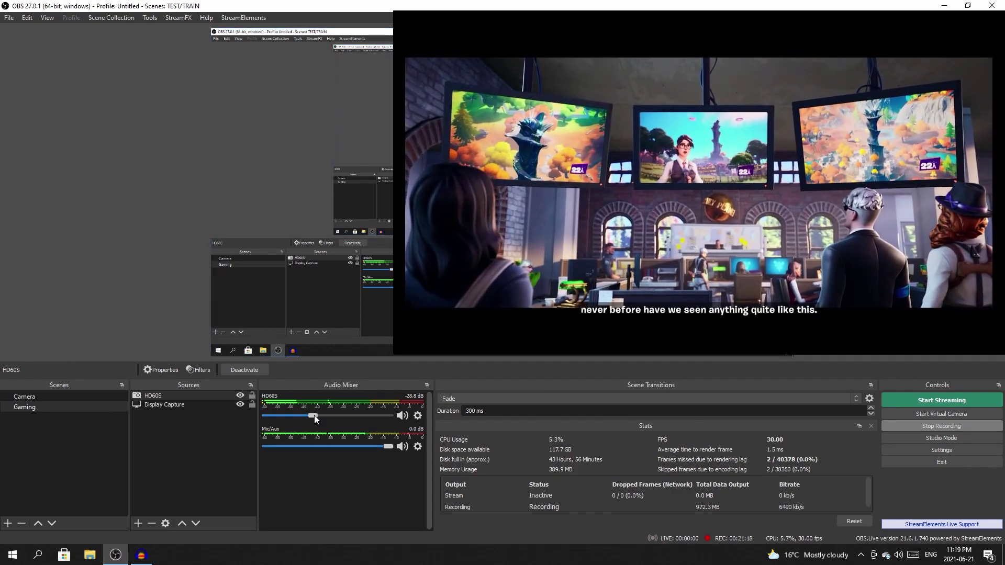
# Set the HD60S game audio to about -42.4 dB with its Audio Mixer slider
pyautogui.moveTo(313, 416); pyautogui.dragTo(284, 422)
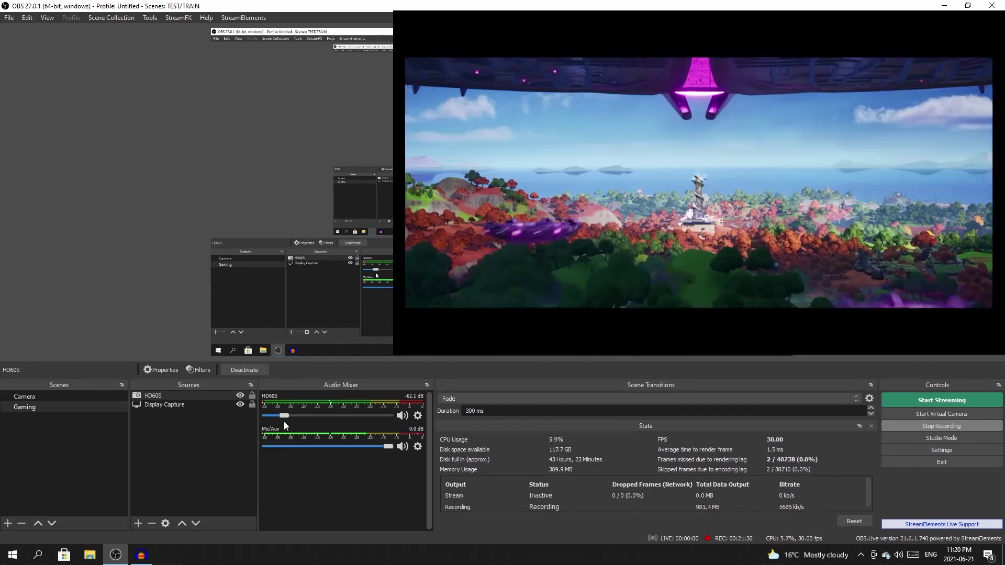
pyautogui.moveTo(284, 418); pyautogui.dragTo(294, 416)
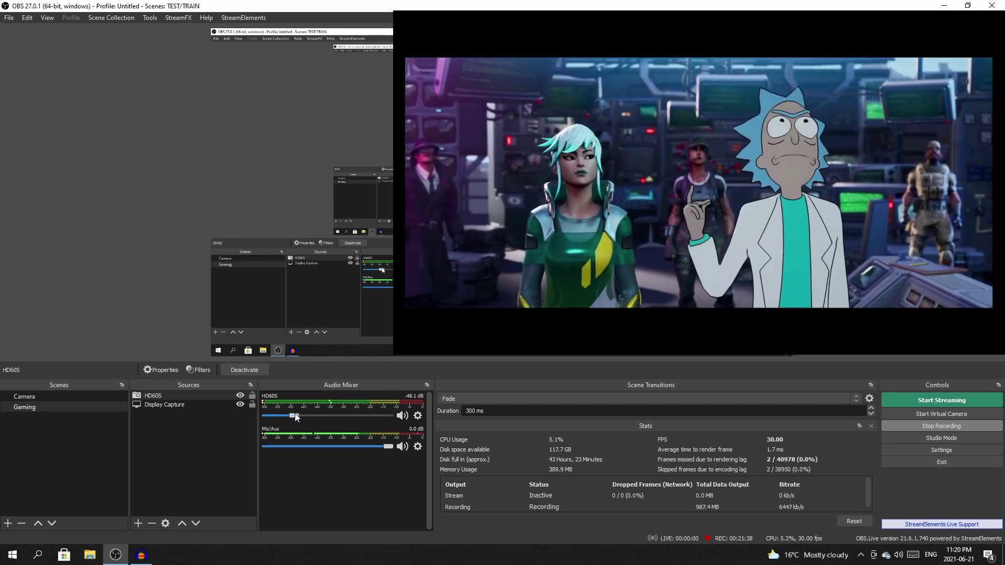
pyautogui.moveTo(296, 414); pyautogui.dragTo(297, 407)
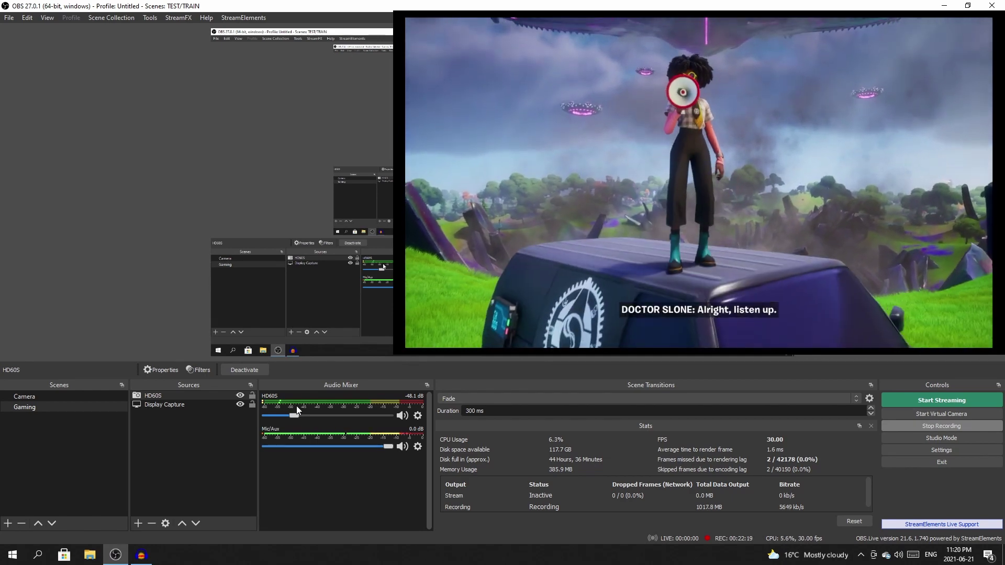
pyautogui.moveTo(294, 415); pyautogui.dragTo(298, 414)
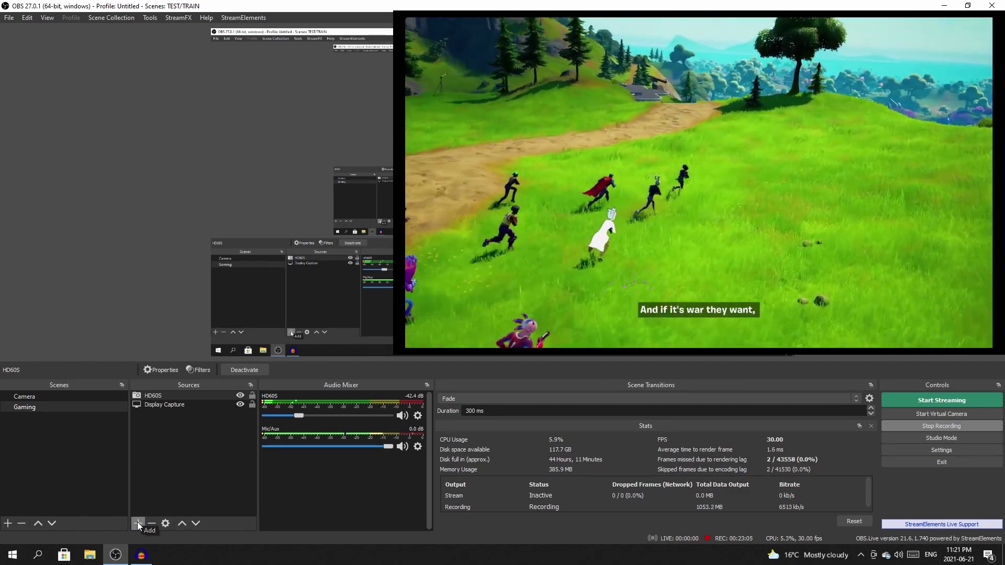
# Shrink the GoPro webcam from its left edge toward the bottom-right corner of the preview
pyautogui.click(137, 523)
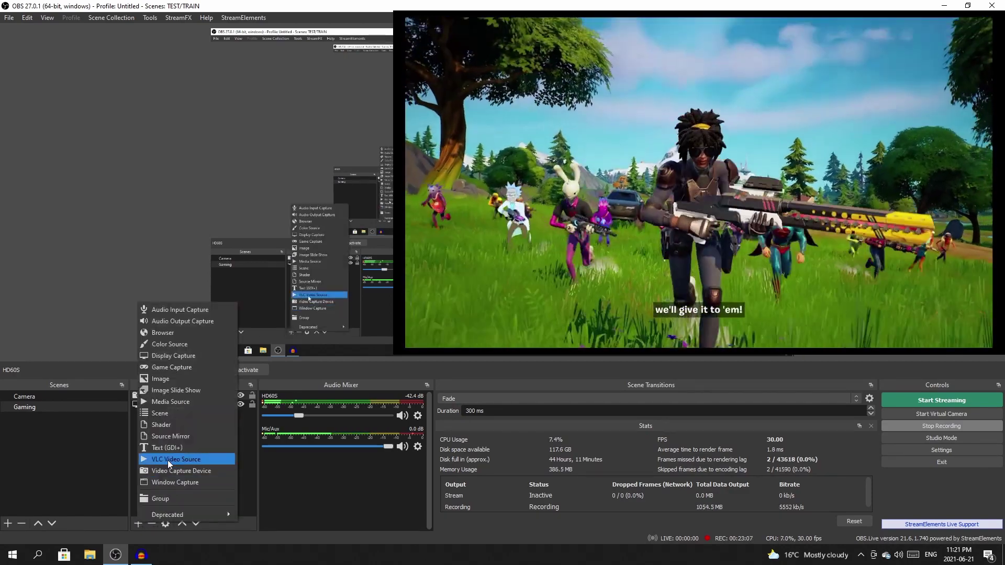
pyautogui.press('Escape')
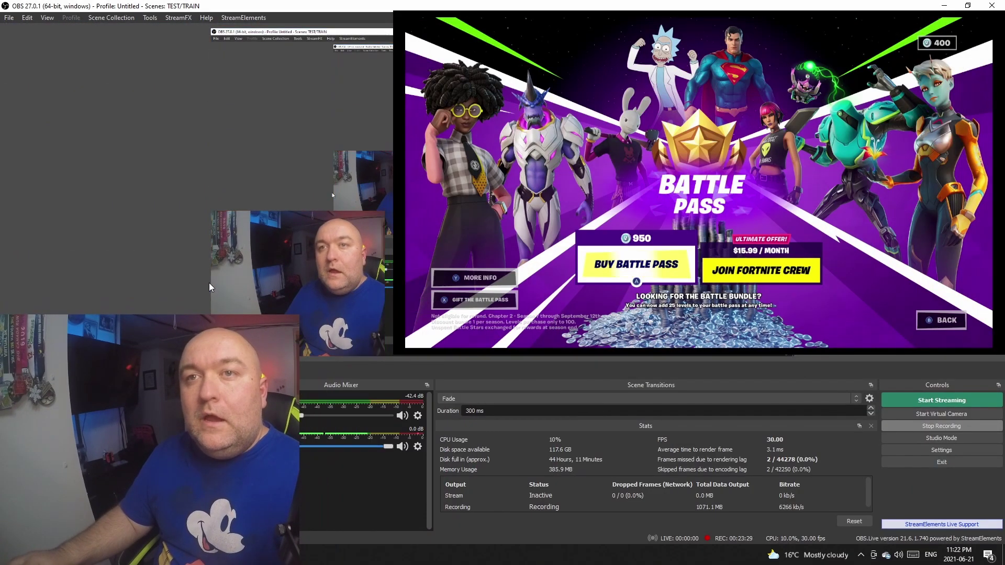
pyautogui.moveTo(212, 282); pyautogui.dragTo(289, 288)
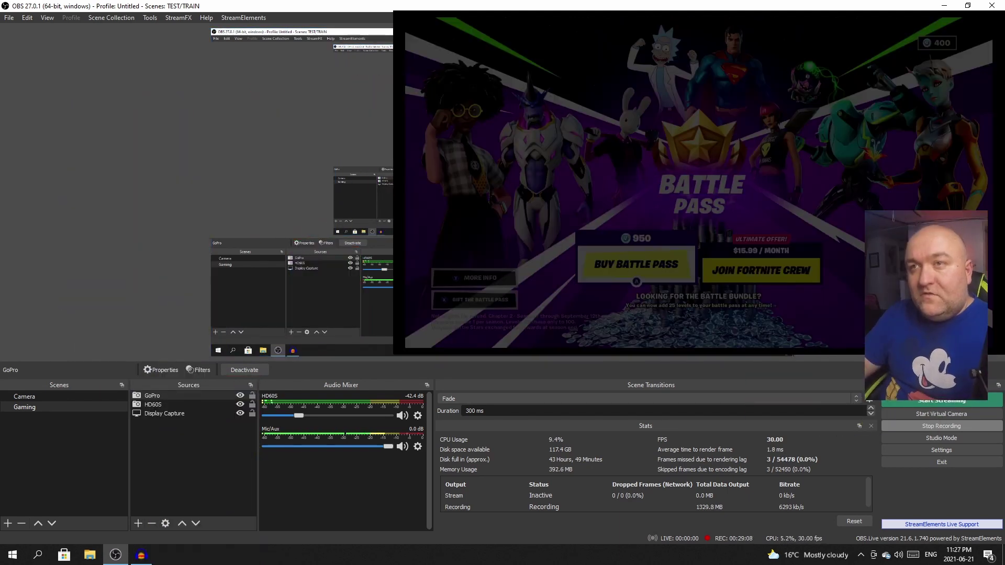
# Stretch the HD60S game source to fill the whole canvas with Transform > Stretch to screen
pyautogui.click(153, 405)
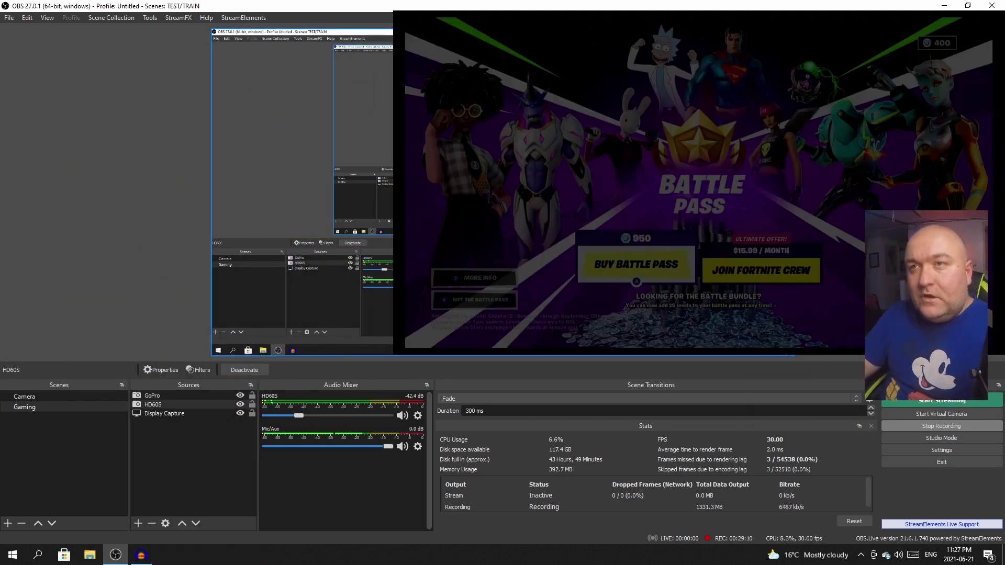
pyautogui.rightClick(482, 262)
pyautogui.moveTo(523, 214)
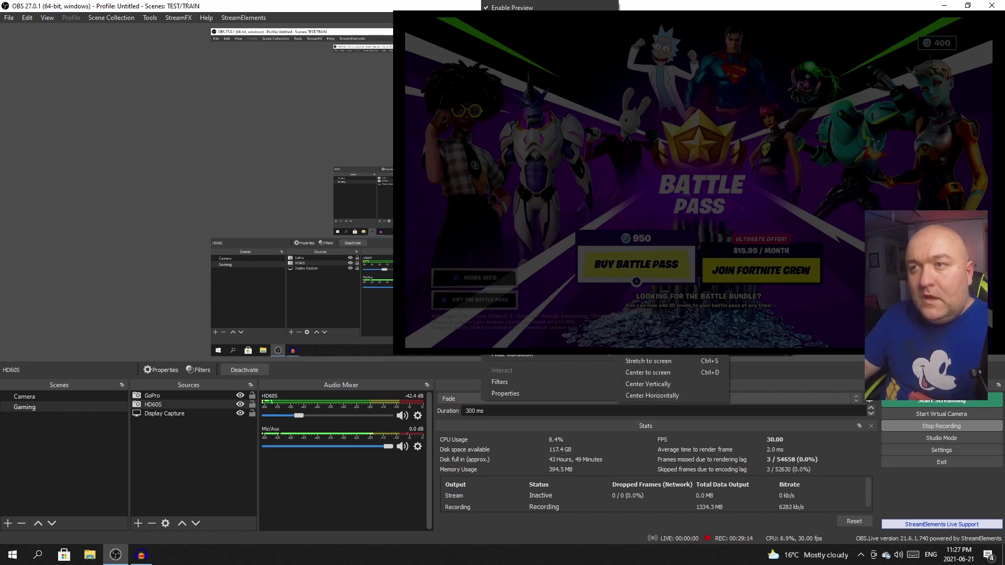
pyautogui.click(668, 359)
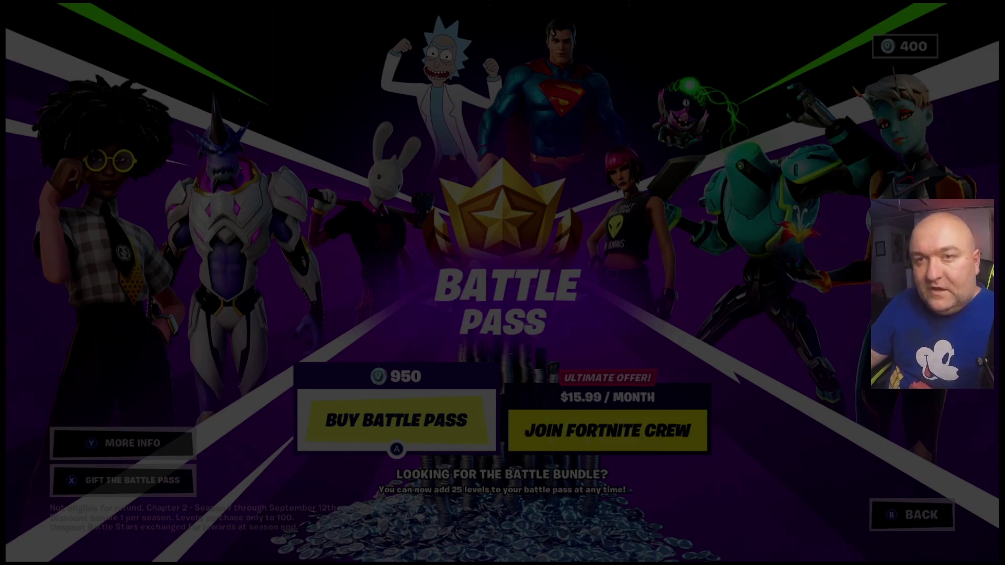
# Hide the HD60S feed and start a new Image source named 'border'
pyautogui.click(240, 405)
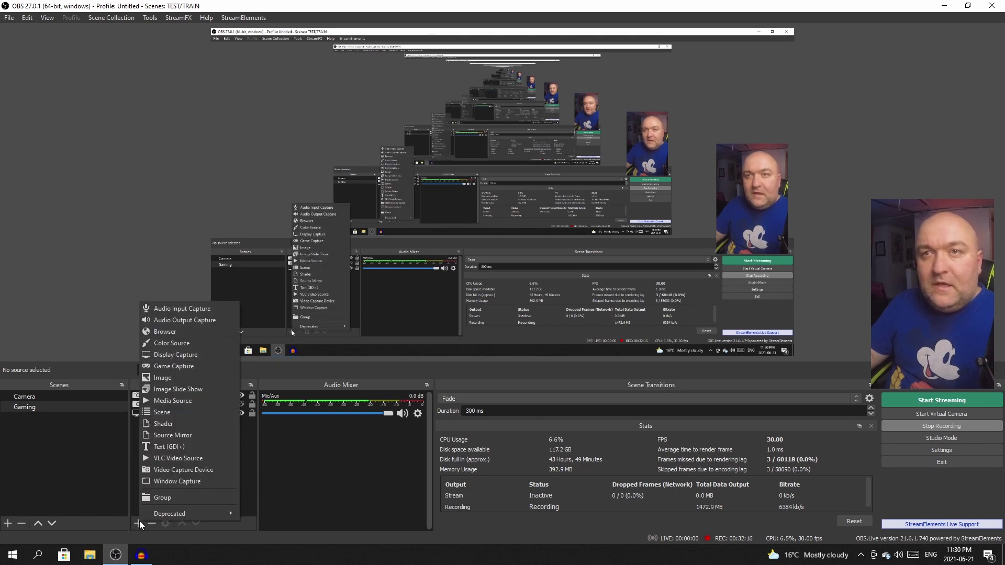
pyautogui.click(188, 377)
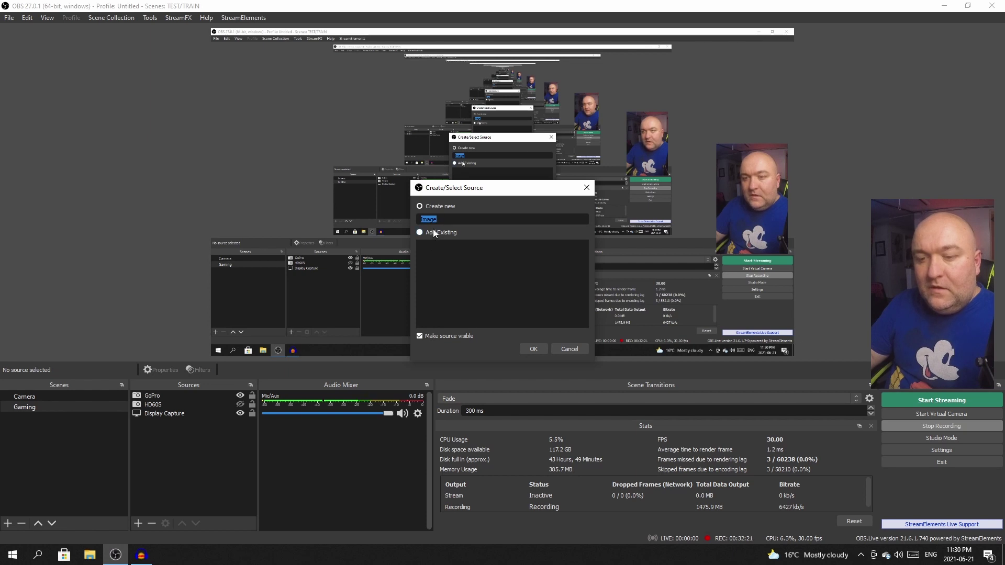
pyautogui.write('border')
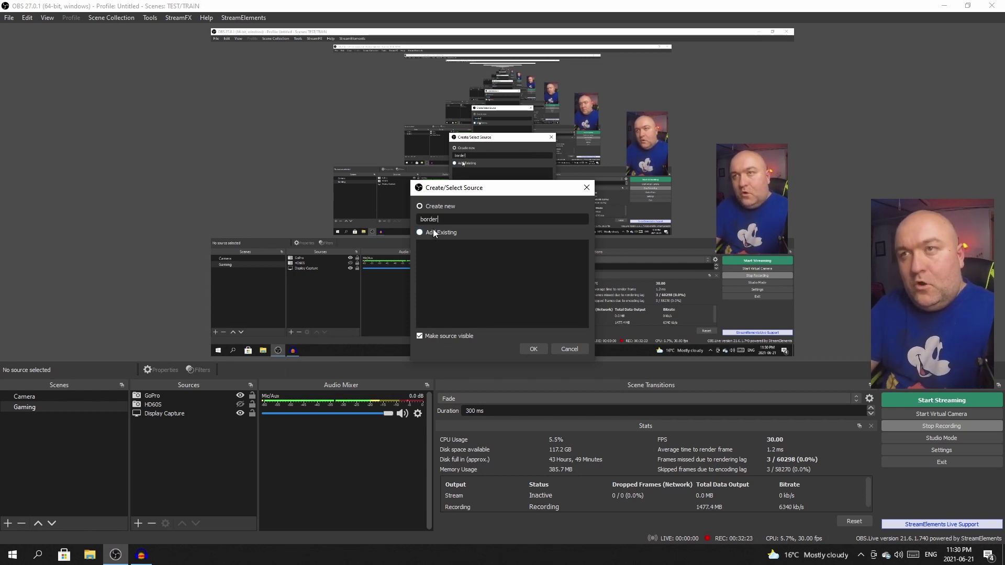
# Load E:/Stream Files/DuelingDecades/ChatWindowGrayFrame.png into the border source and shrink the frame on the canvas
pyautogui.click(534, 349)
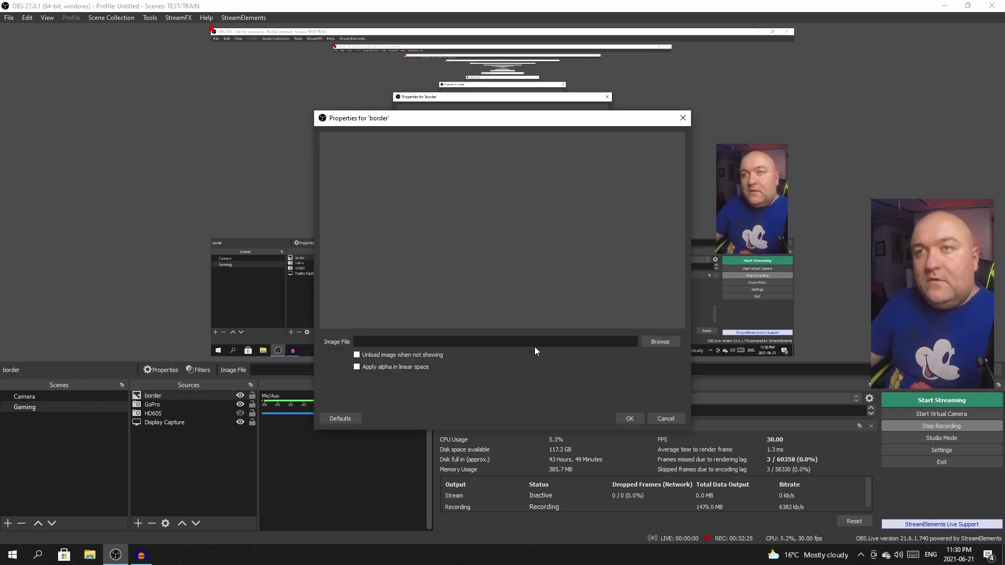
pyautogui.click(660, 342)
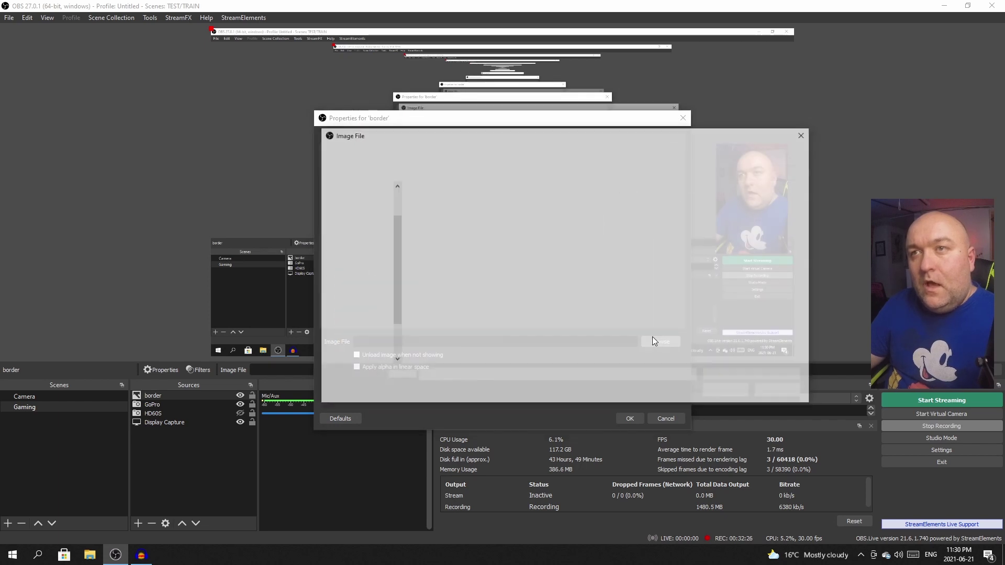
pyautogui.click(360, 342)
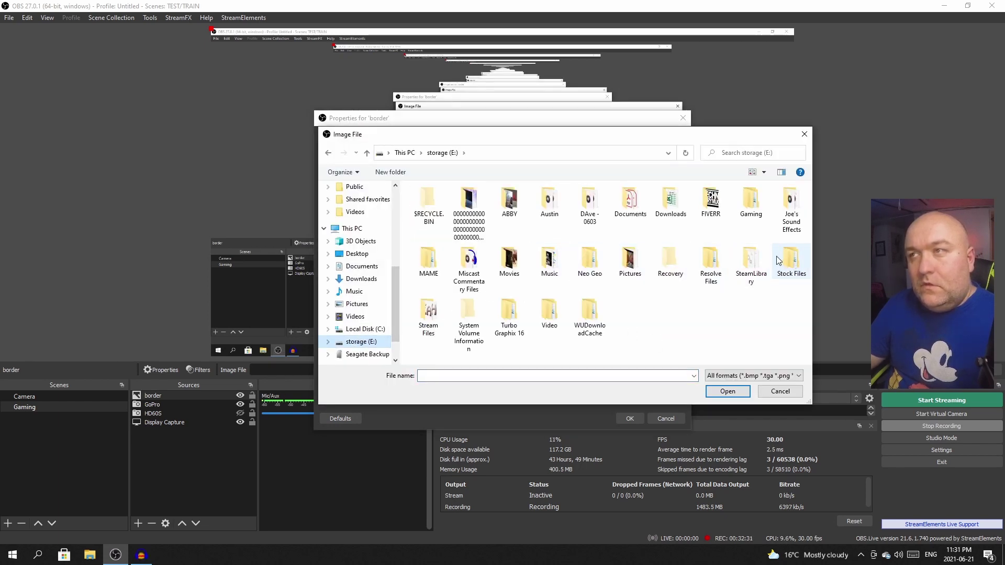
pyautogui.doubleClick(427, 317)
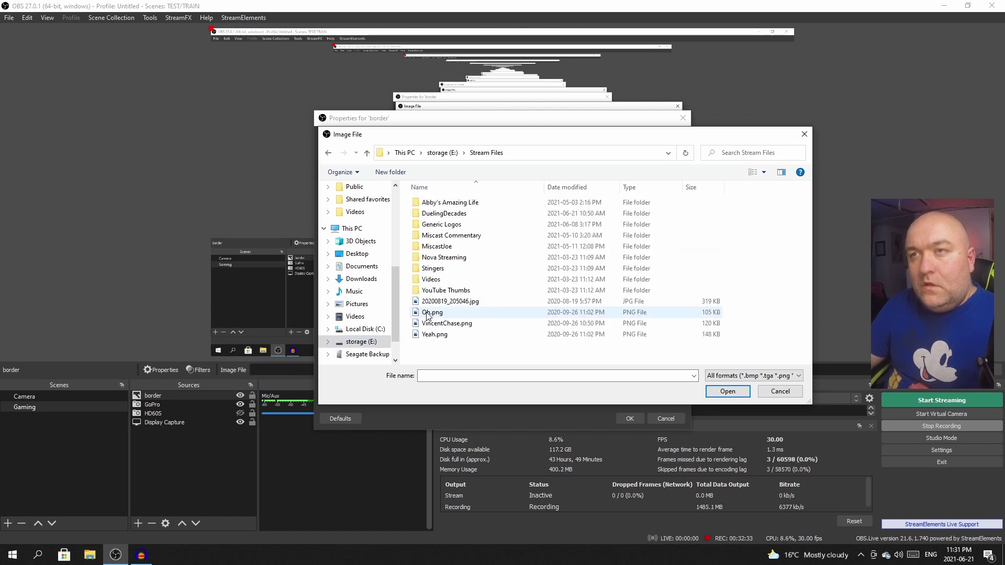
pyautogui.doubleClick(459, 217)
pyautogui.scroll(-3, 513, 277)
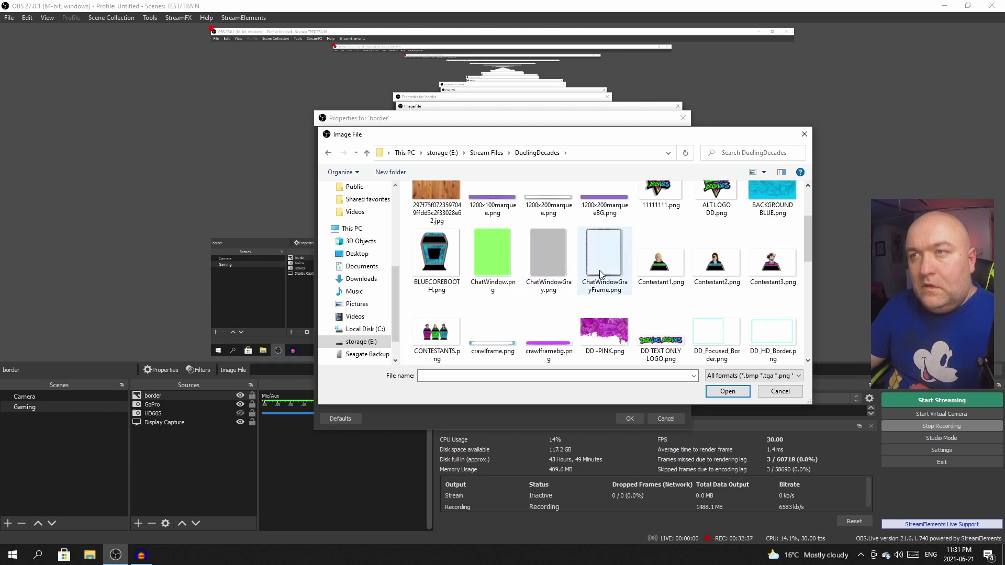
pyautogui.click(602, 262)
pyautogui.click(729, 393)
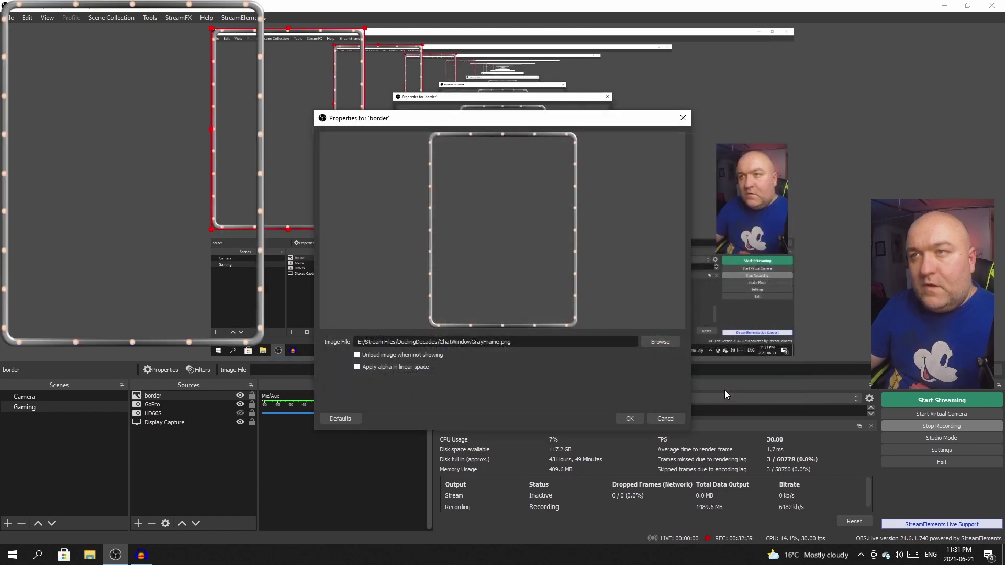
pyautogui.click(632, 417)
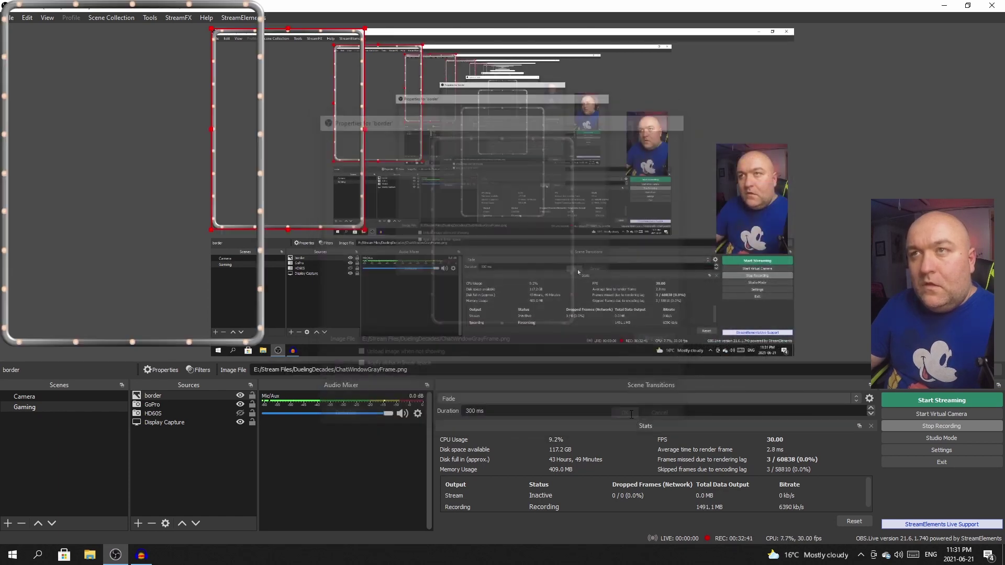
pyautogui.moveTo(365, 230); pyautogui.dragTo(760, 226)
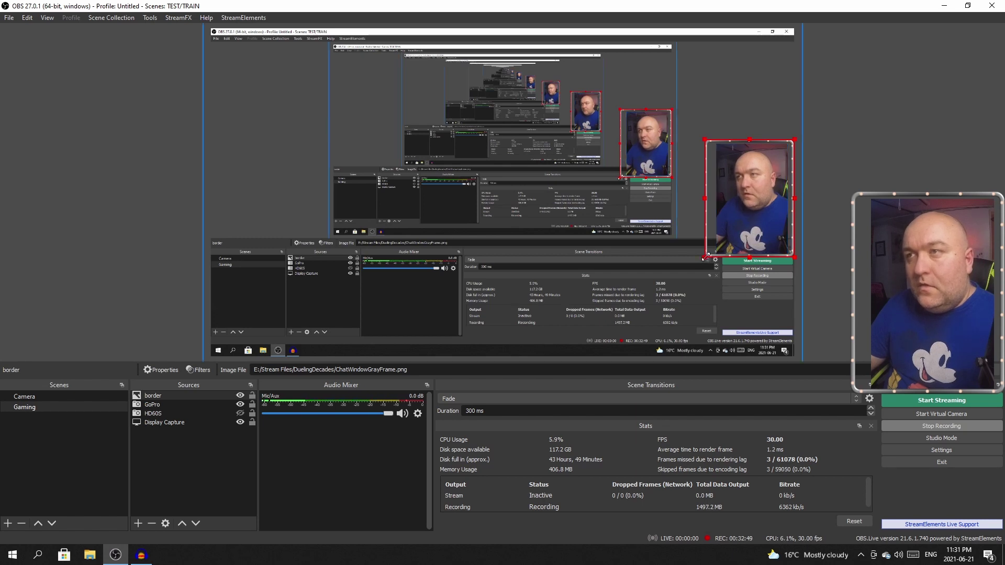
# Shrink the border frame slightly, then select the GoPro and HD60S sources
pyautogui.moveTo(706, 257); pyautogui.dragTo(708, 255)
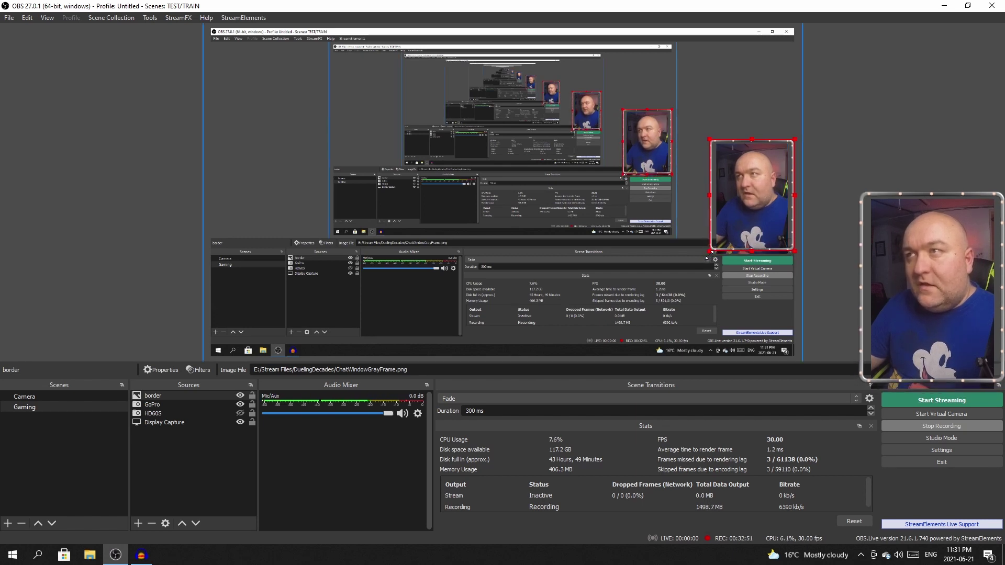
pyautogui.click(162, 403)
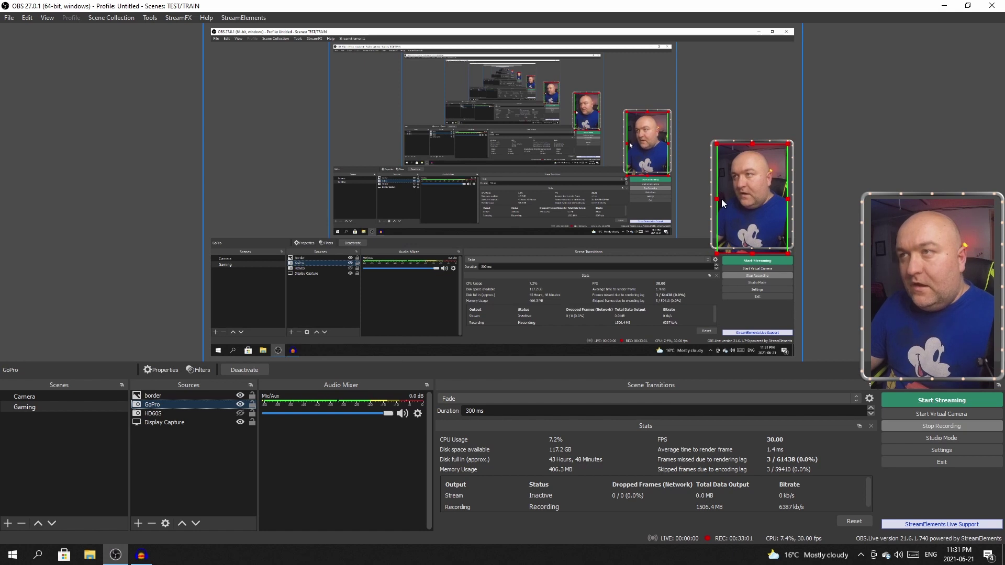
pyautogui.click(752, 144)
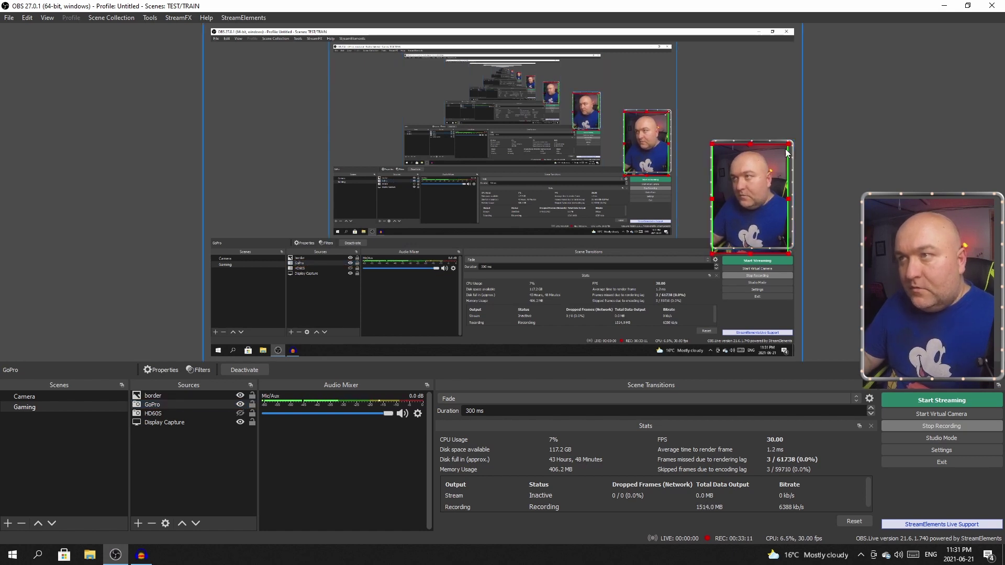
pyautogui.click(785, 120)
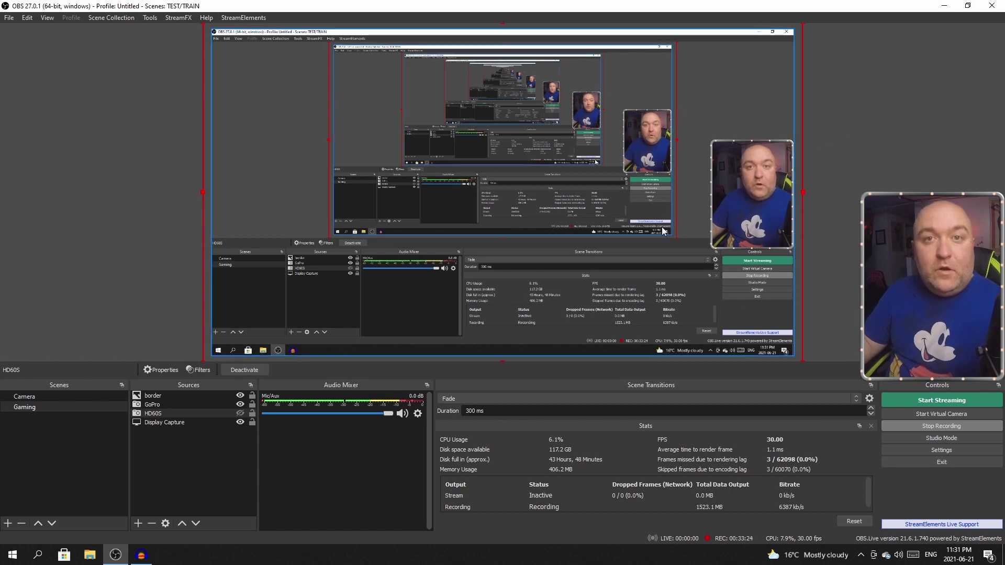
# Toggle HD60S visibility and group the GoPro and border sources into a group named CAM
pyautogui.click(240, 414)
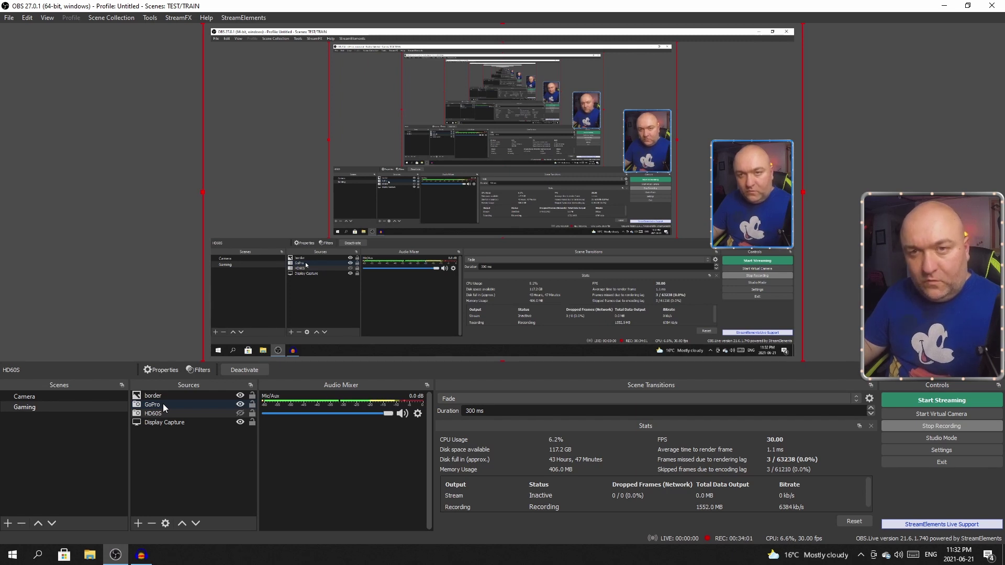
pyautogui.click(159, 406)
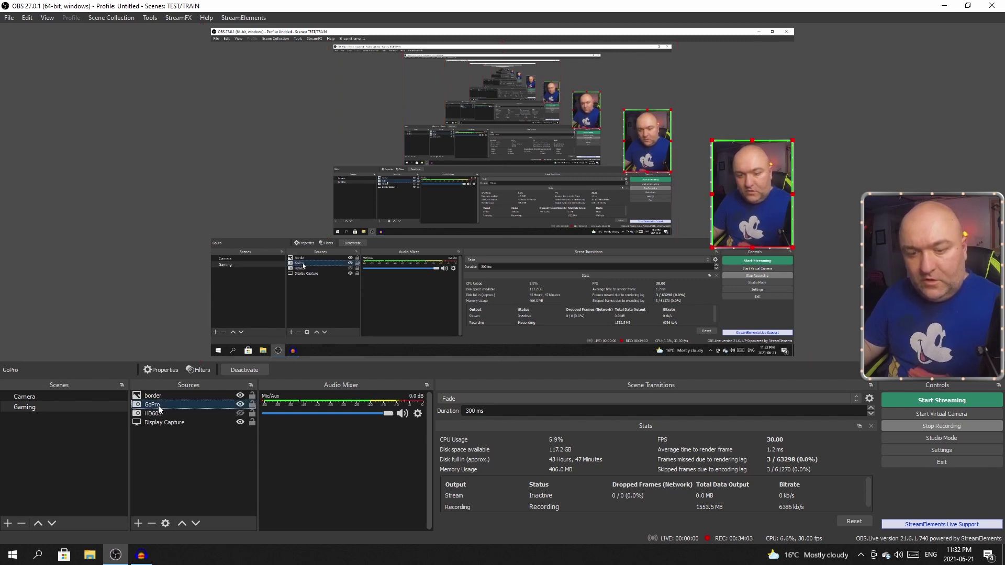
pyautogui.keyDown('ctrl'); pyautogui.click(167, 399); pyautogui.keyUp('ctrl')
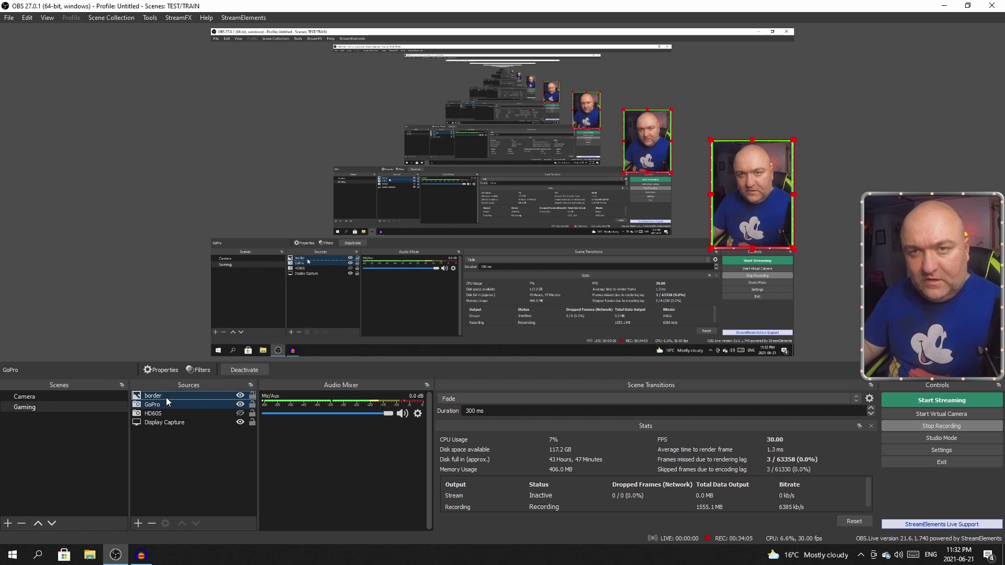
pyautogui.rightClick(168, 401)
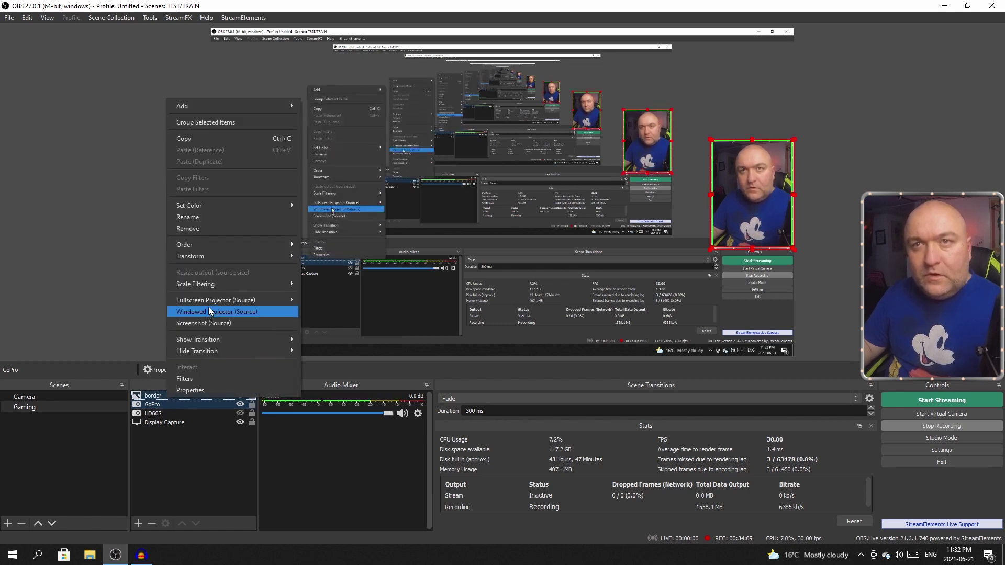
pyautogui.moveTo(220, 246)
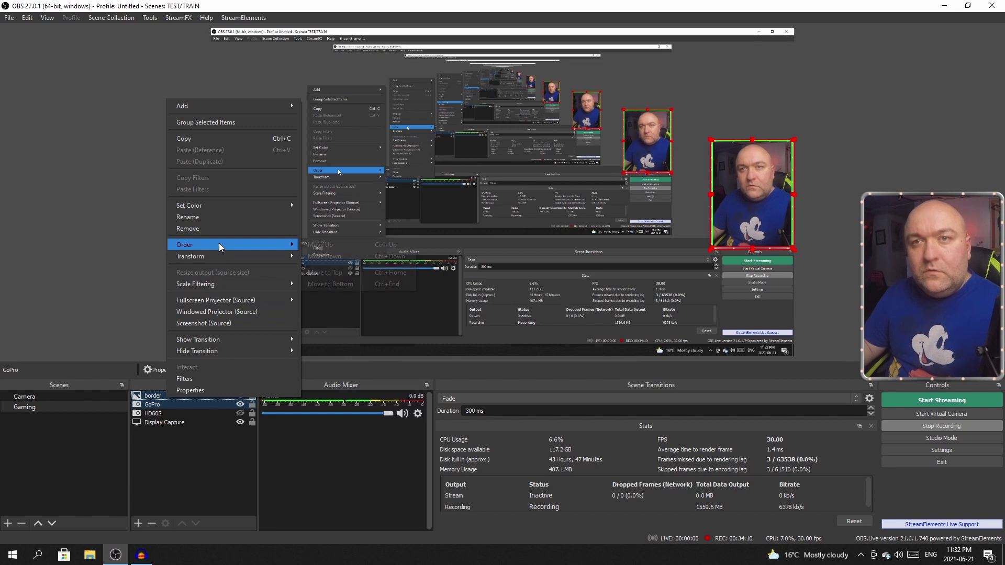
pyautogui.click(234, 127)
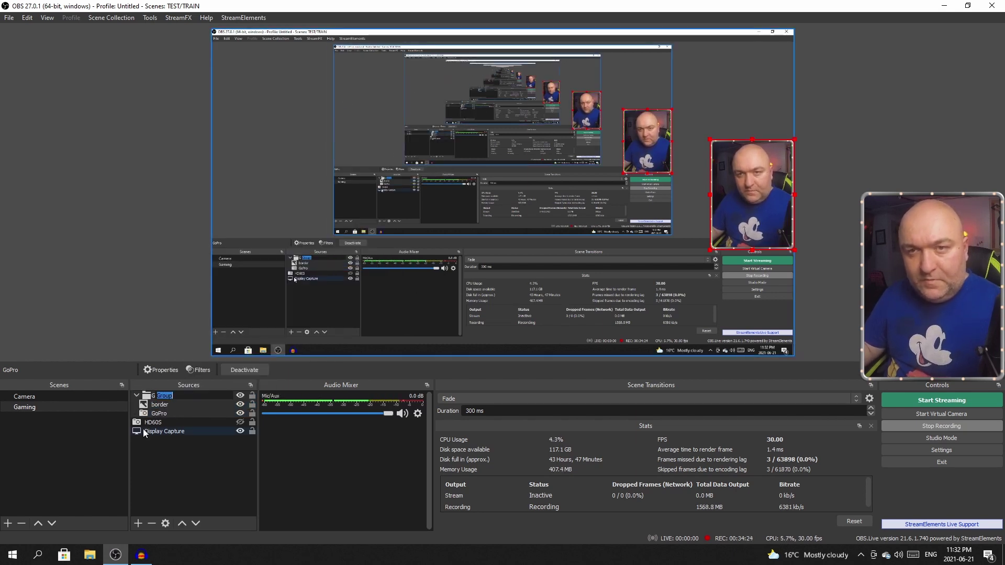
pyautogui.write('CAM')
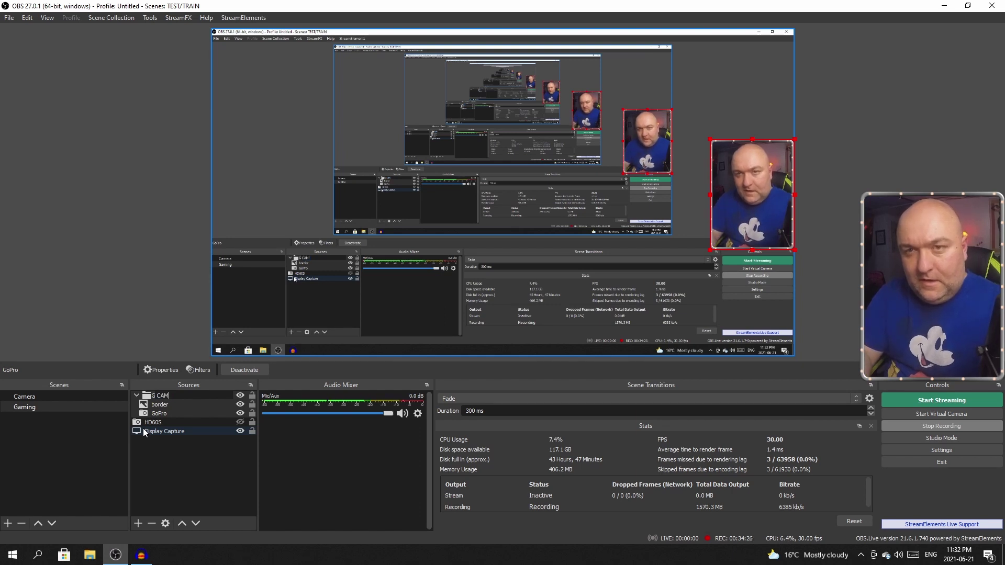
pyautogui.press('Return')
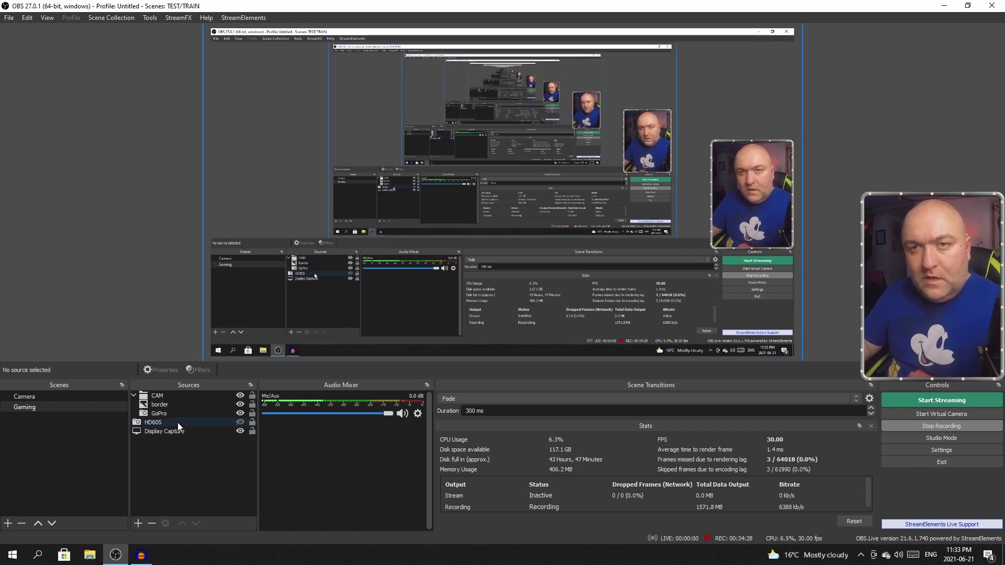
pyautogui.click(155, 398)
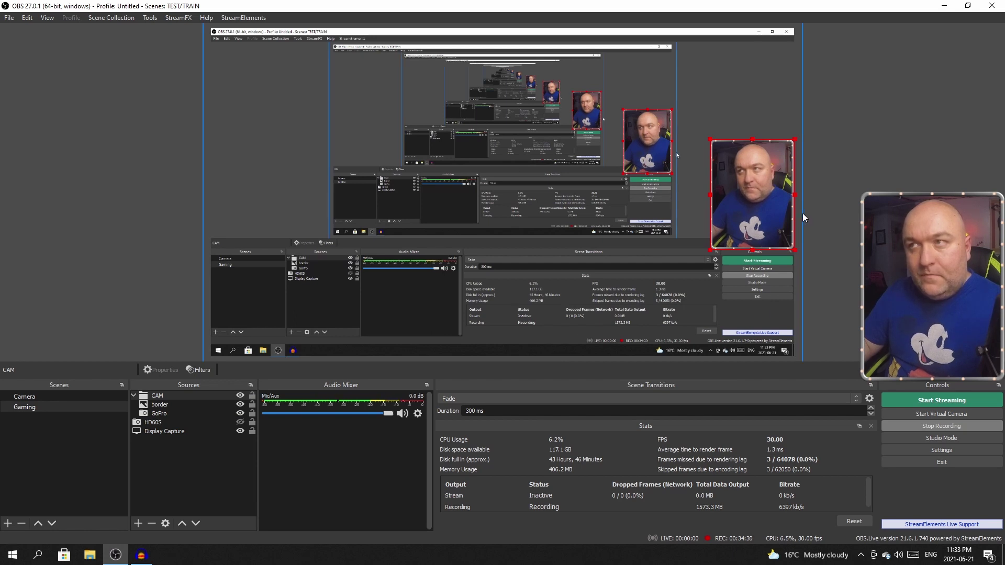
# Nudge the CAM group slightly and move border above GoPro in the layer order
pyautogui.moveTo(756, 207)
pyautogui.mouseDown()
pyautogui.moveTo(722, 246)
pyautogui.moveTo(747, 204)
pyautogui.mouseUp()
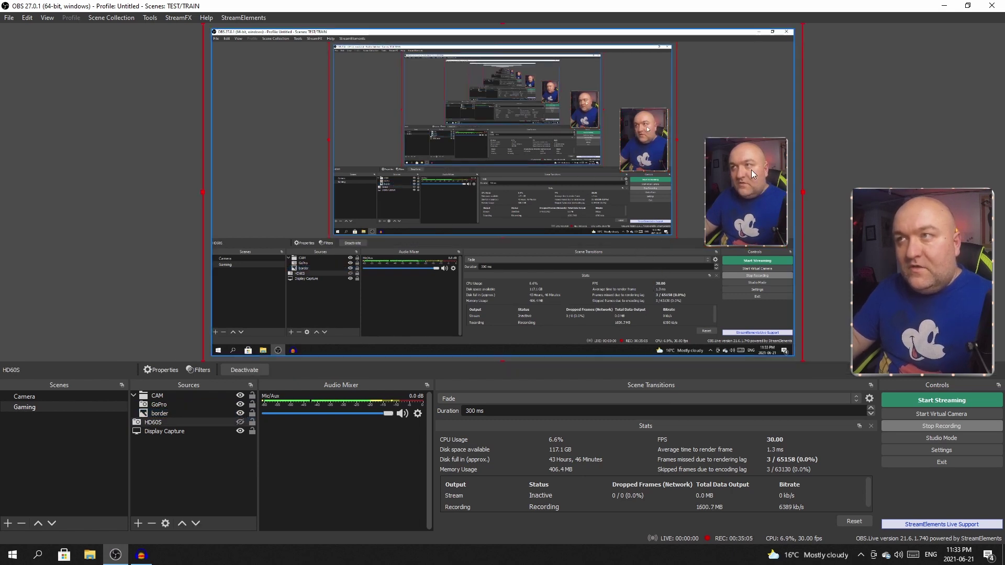
pyautogui.click(154, 414)
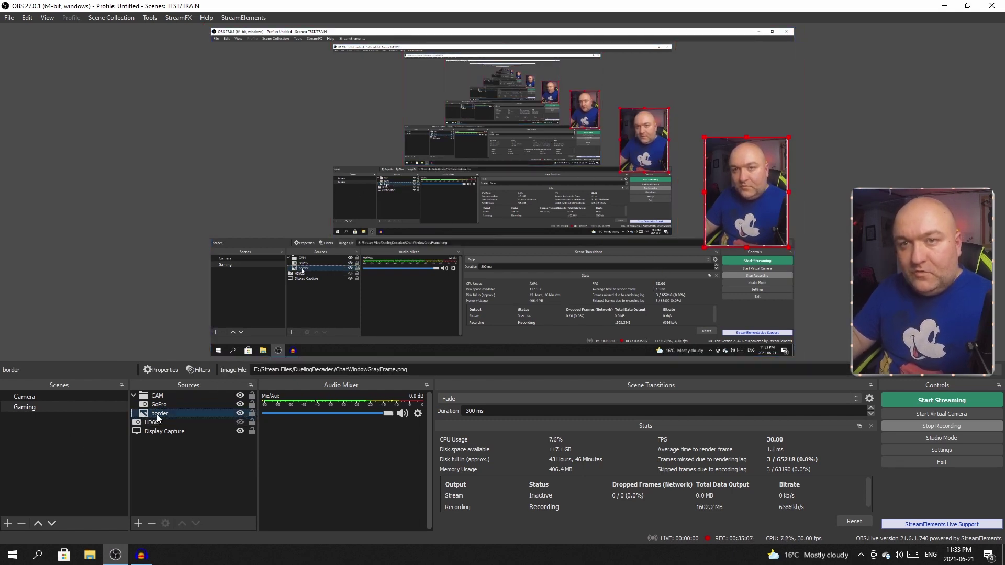
pyautogui.moveTo(155, 415); pyautogui.dragTo(158, 405)
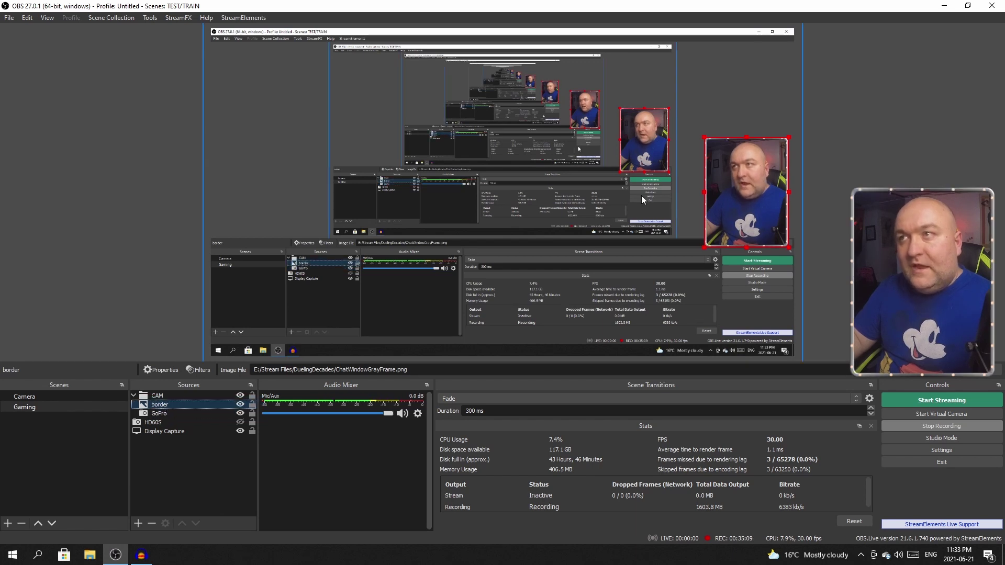
pyautogui.click(686, 165)
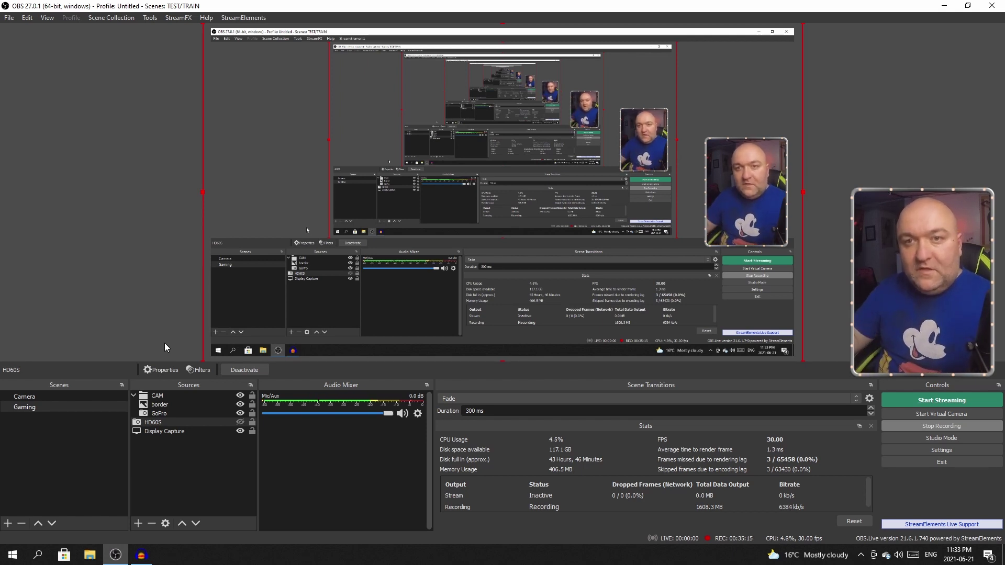
# Select the HD60S game capture source in the Sources list
pyautogui.click(159, 422)
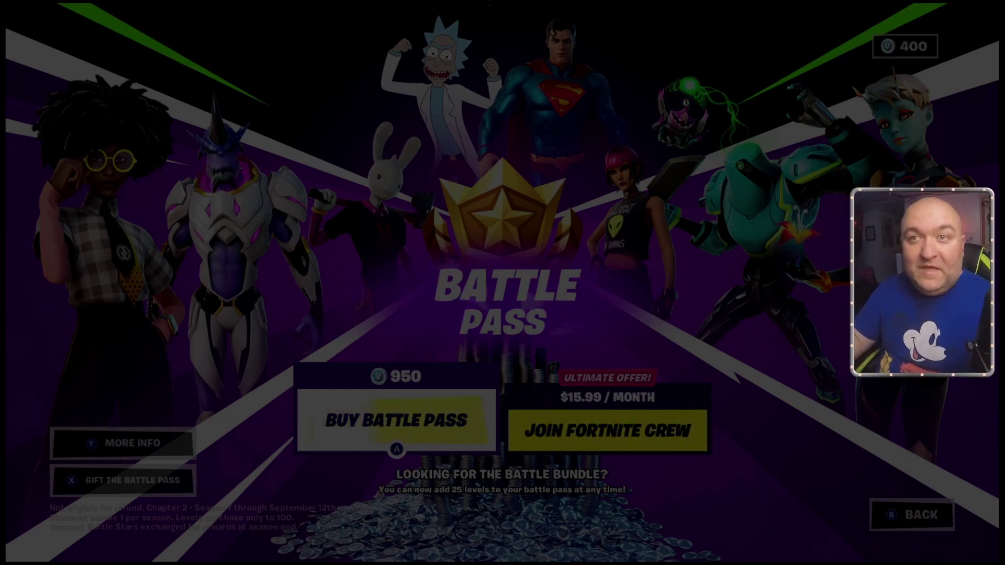
pyautogui.press('Escape')
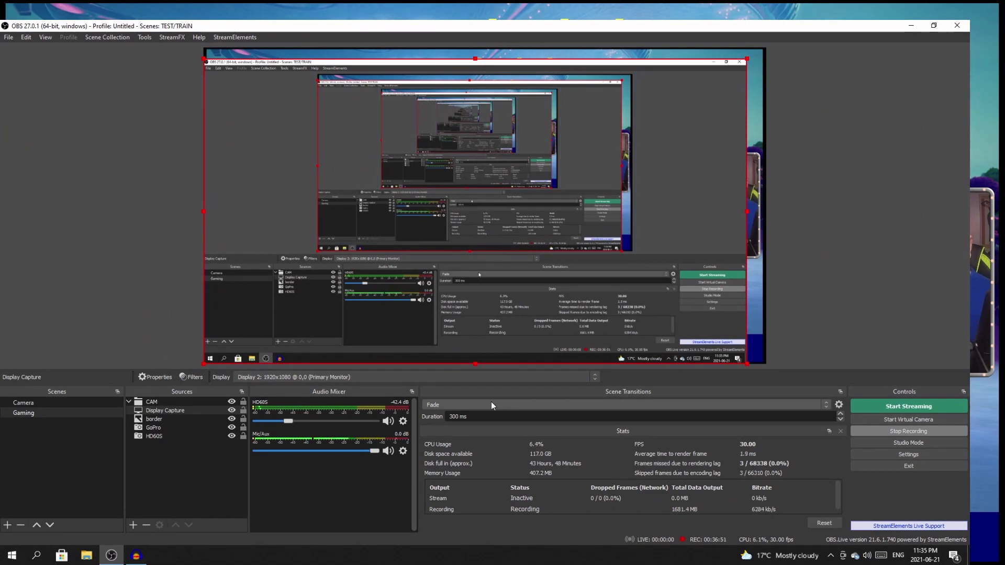
# Look over the scene transitions list and keep Fade as the transition
pyautogui.click(492, 403)
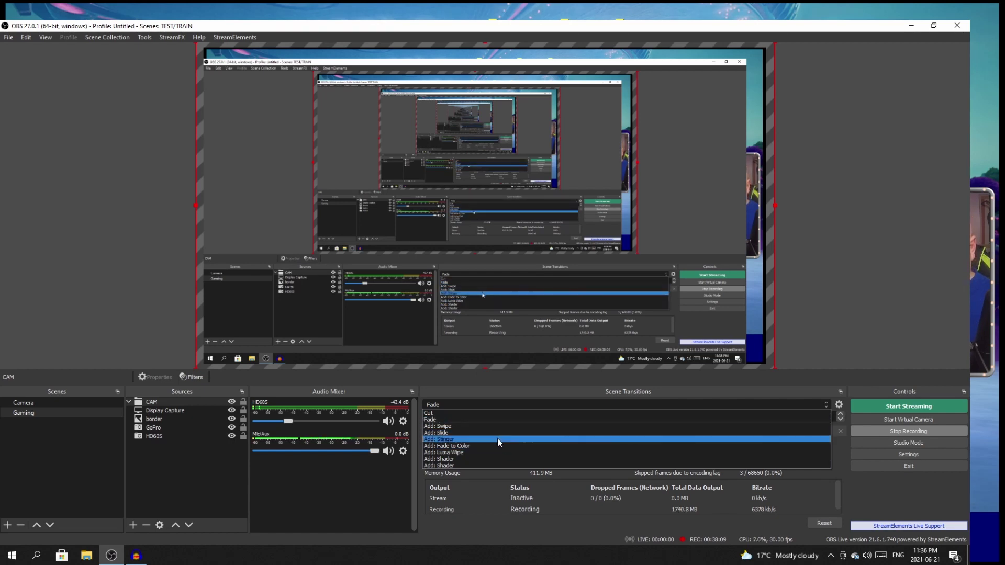
pyautogui.click(501, 421)
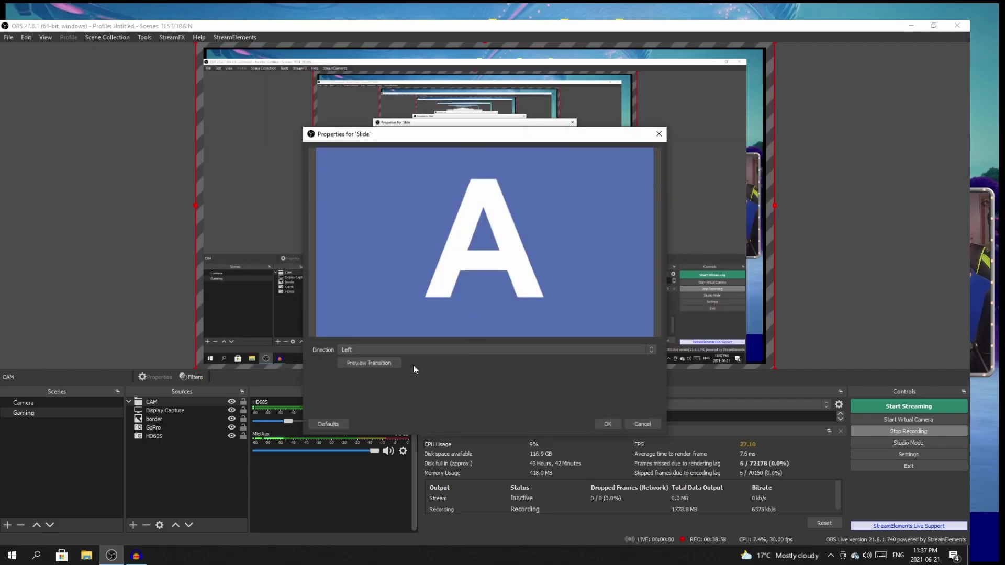
# Preview the Left-direction Slide transition twice and confirm it as the active 400 ms transition
pyautogui.click(375, 361)
pyautogui.click(377, 362)
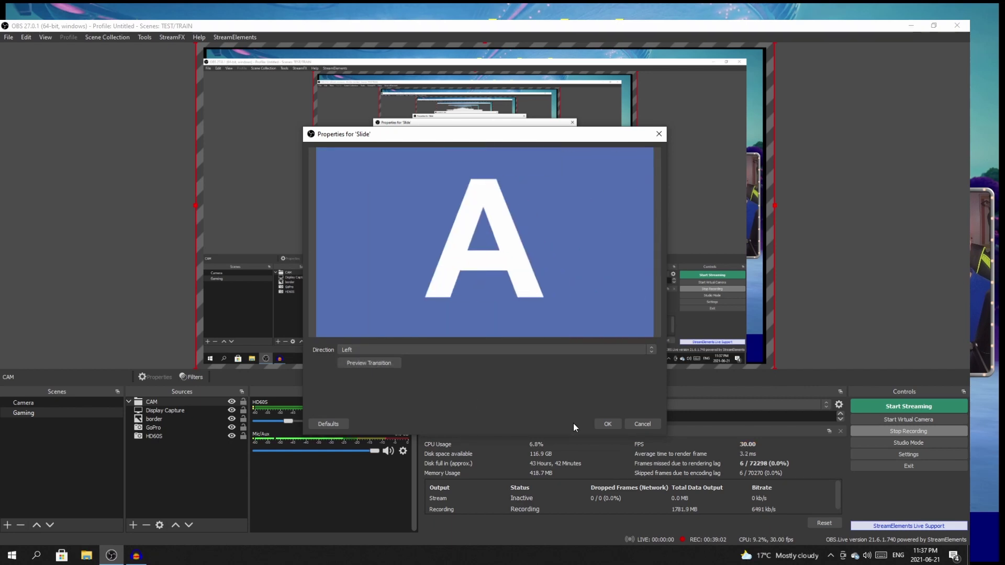
pyautogui.click(607, 424)
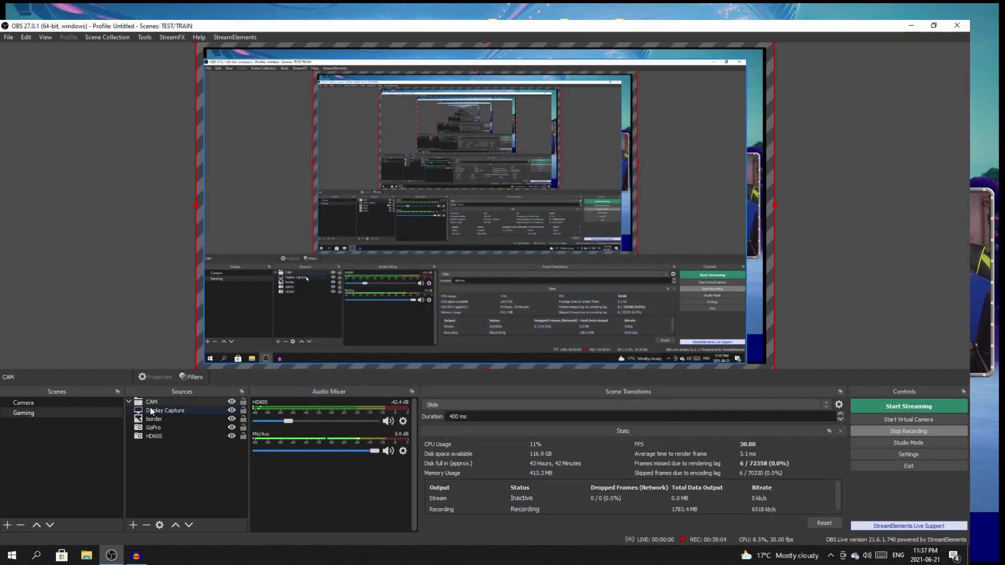